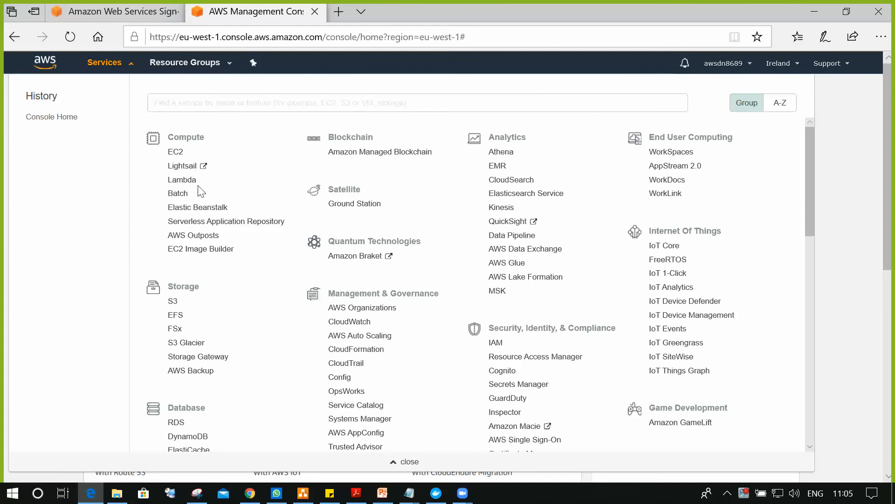
Step: Open the EC2 service console and switch the region to Asia Pacific (Mumbai)
left_click(66, 59)
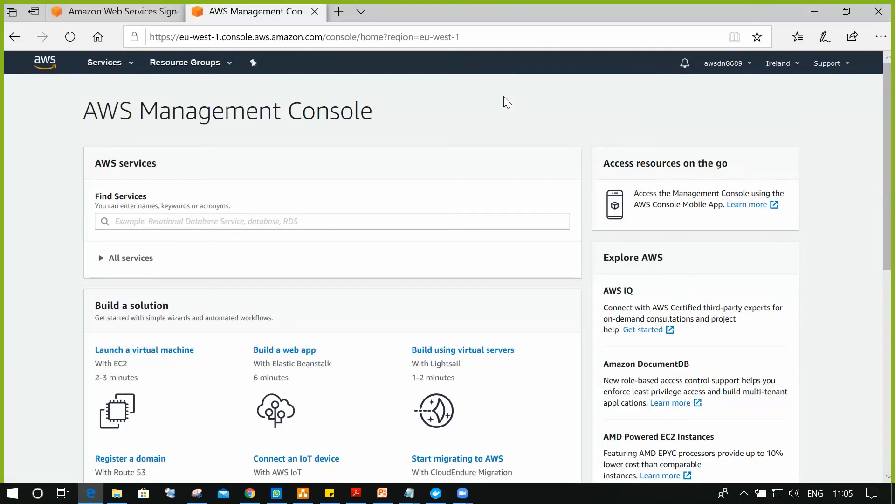
left_click(127, 62)
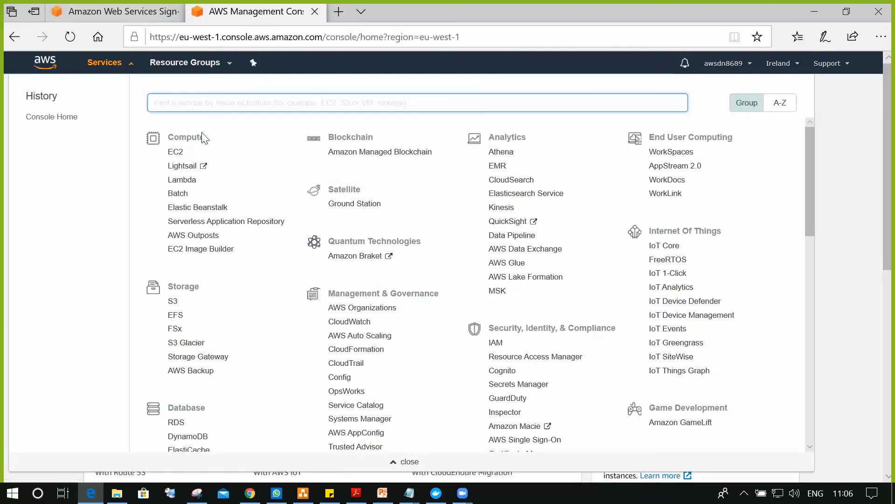
left_click(175, 153)
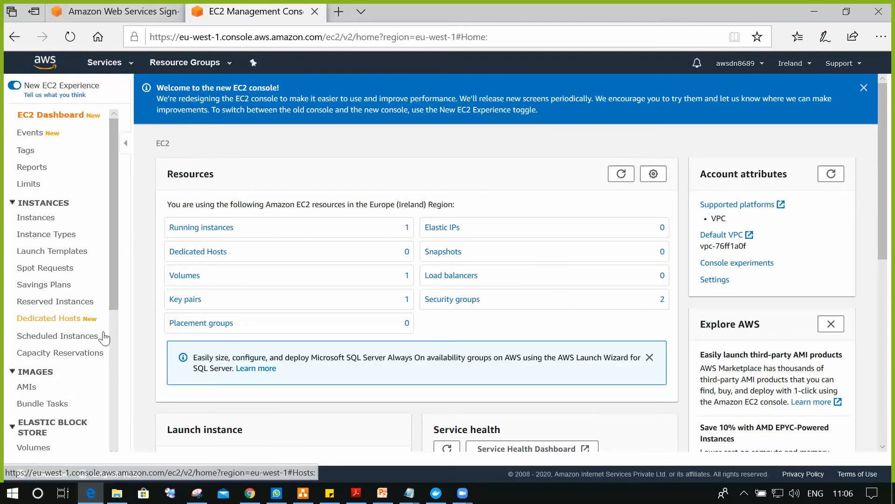
left_click(812, 67)
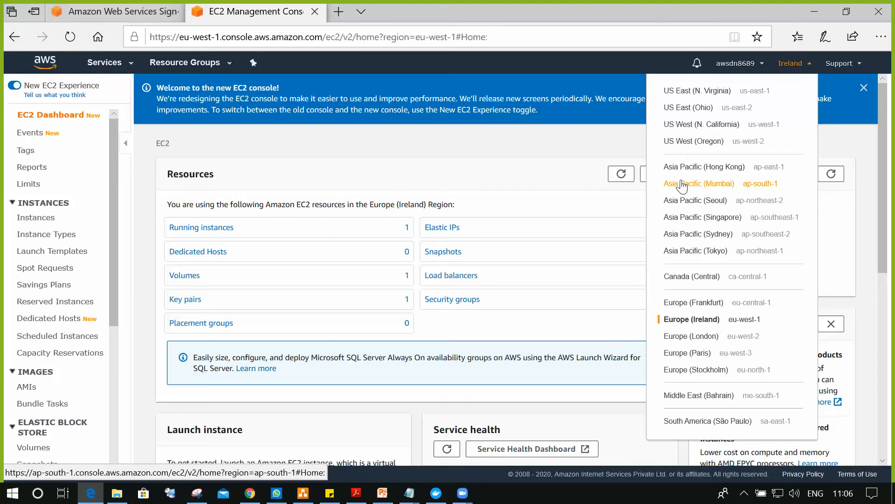
left_click(732, 185)
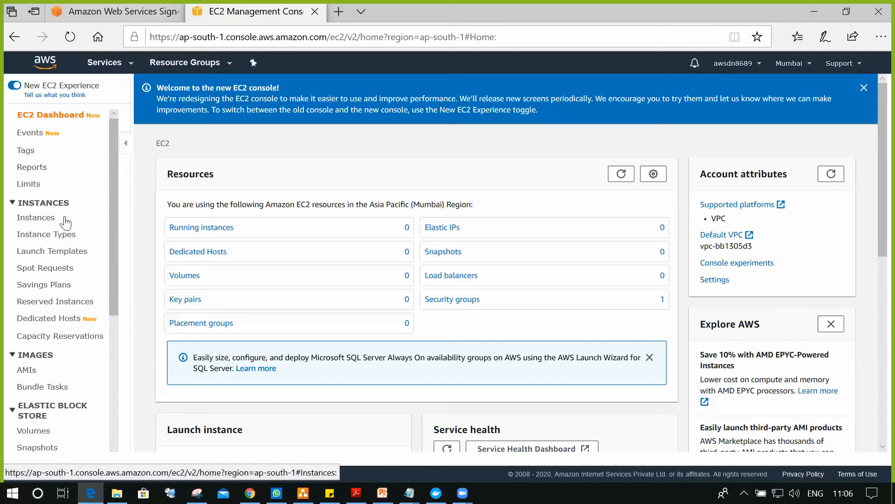
Step: Start launching a new instance from the Instances page and search the machine images for Windows
left_click(39, 219)
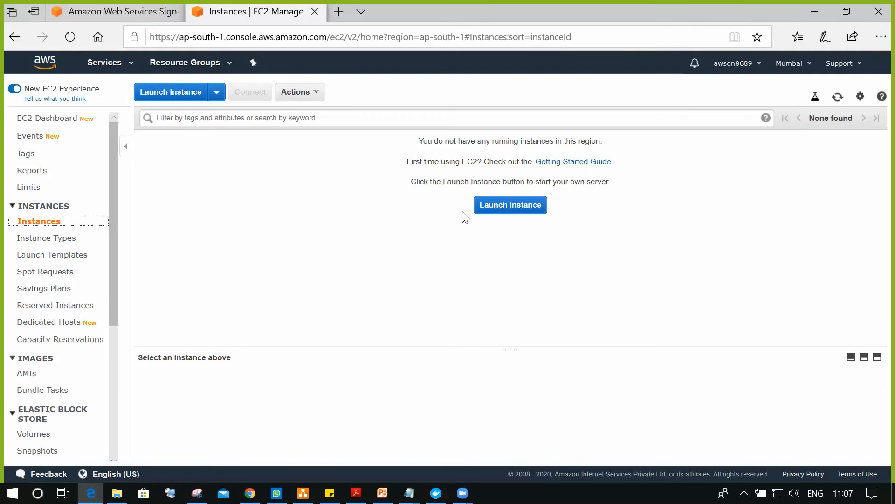
left_click(508, 210)
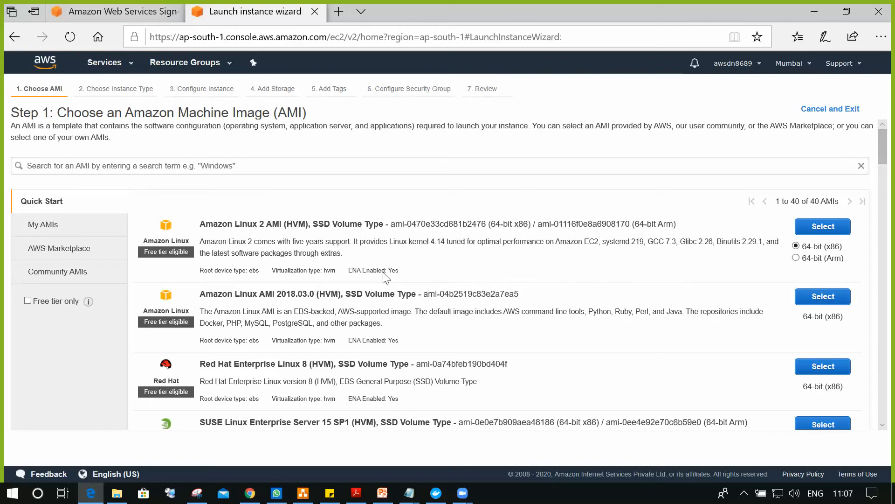
left_click(223, 163)
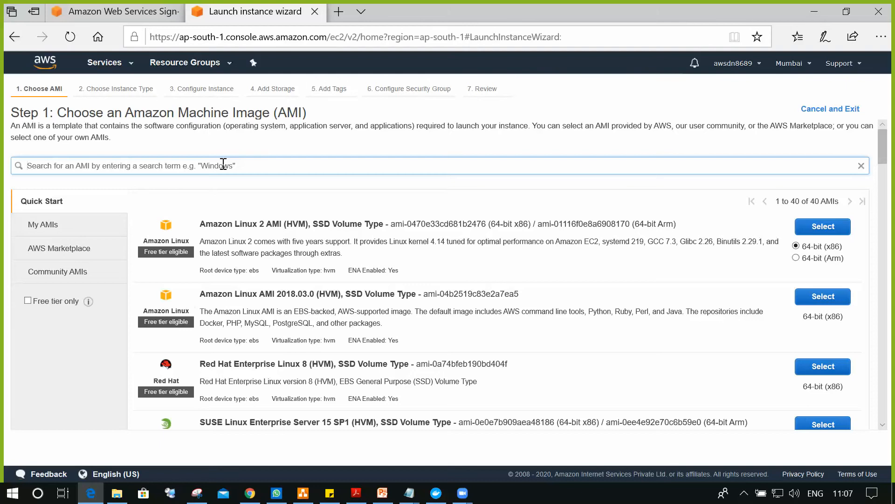
type("Windows")
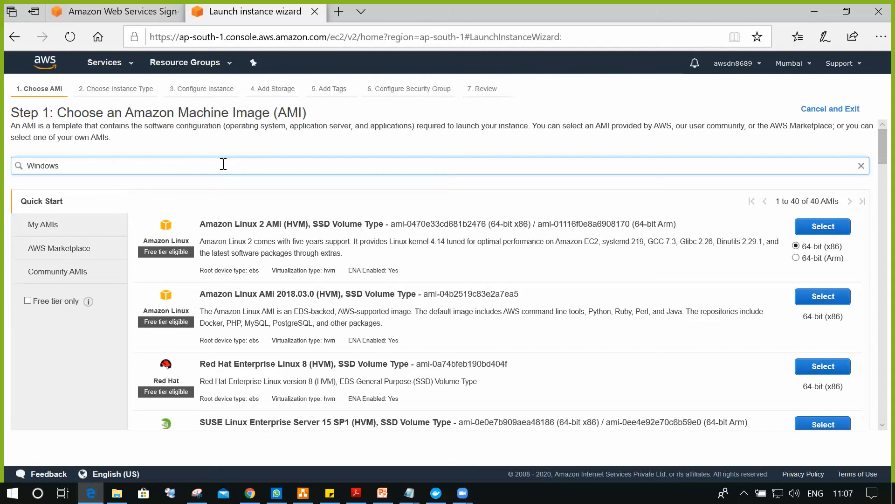
key("Return")
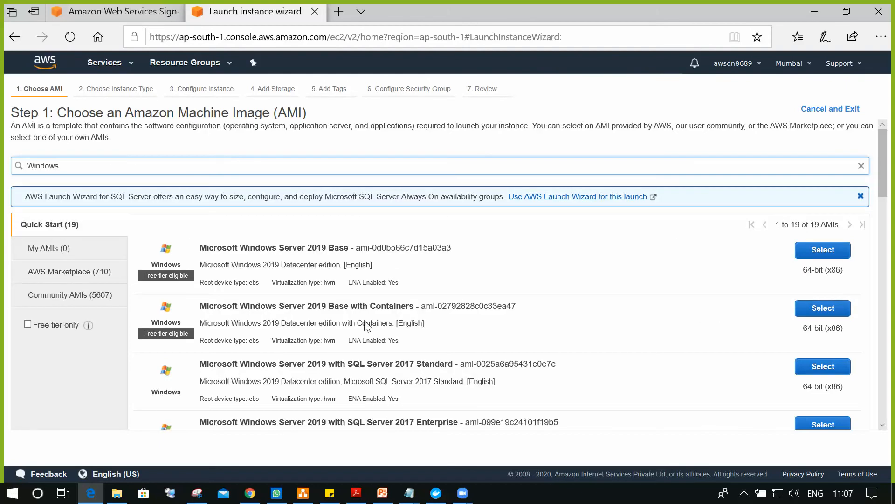
Step: Look through the Windows images and choose Microsoft Windows Server 2016 Base as the AMI
scroll(385, 247, "down", 10)
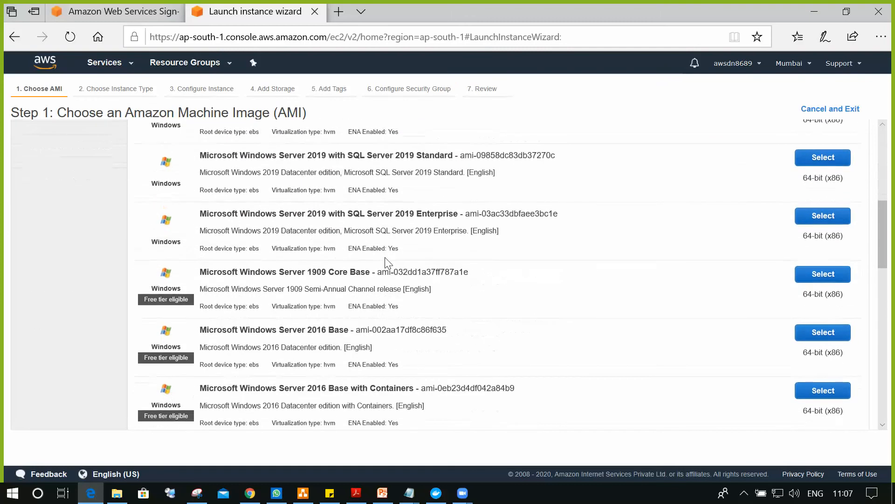
scroll(385, 262, "down", 10)
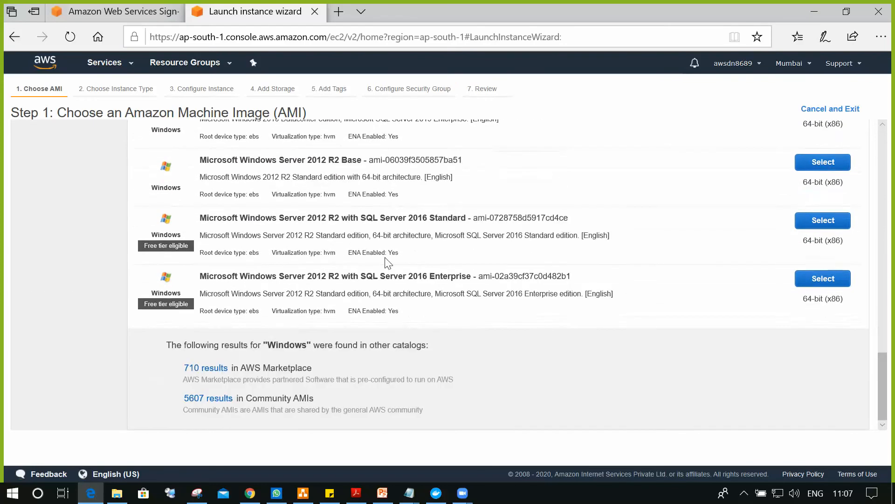
scroll(431, 322, "up", 1)
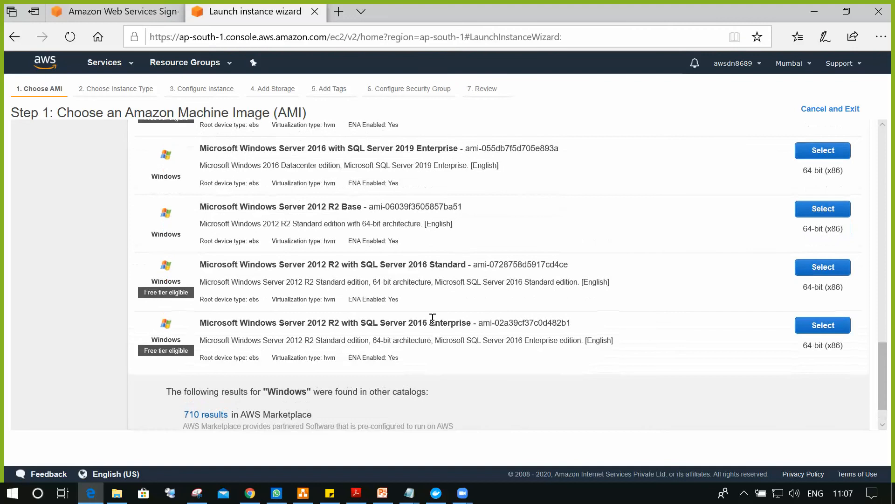
scroll(432, 318, "up", 15)
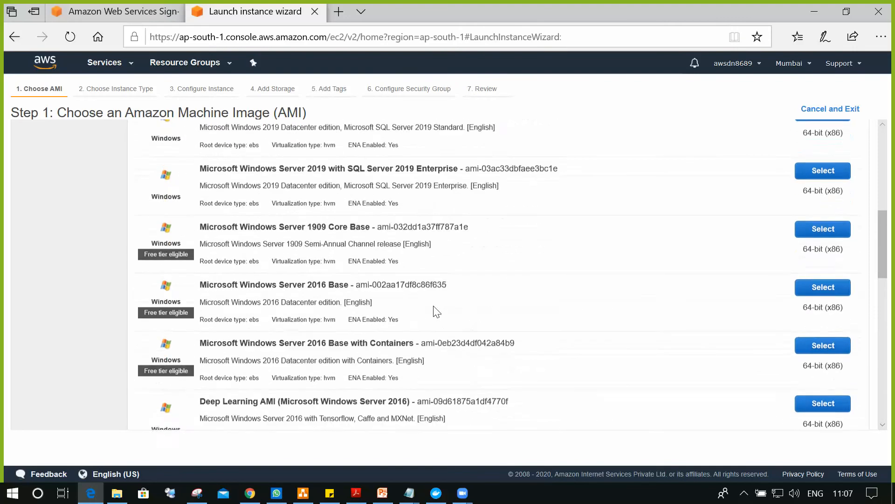
scroll(436, 312, "up", 3)
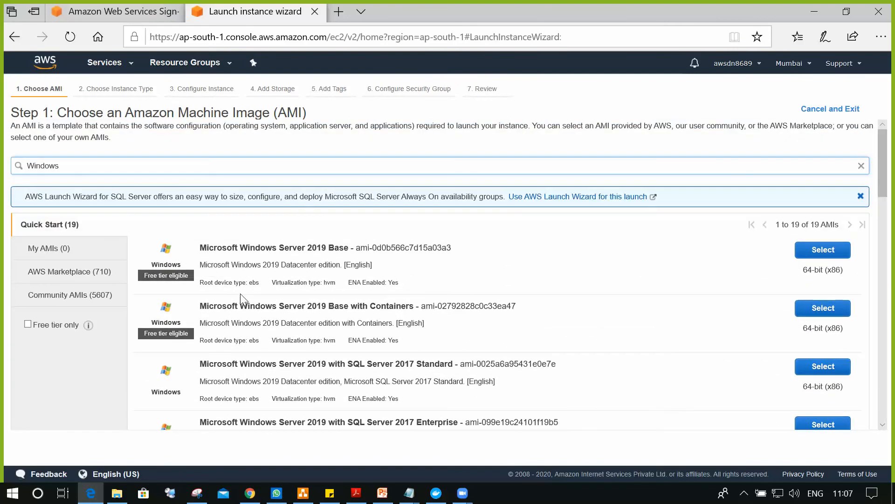
scroll(240, 293, "down", 2)
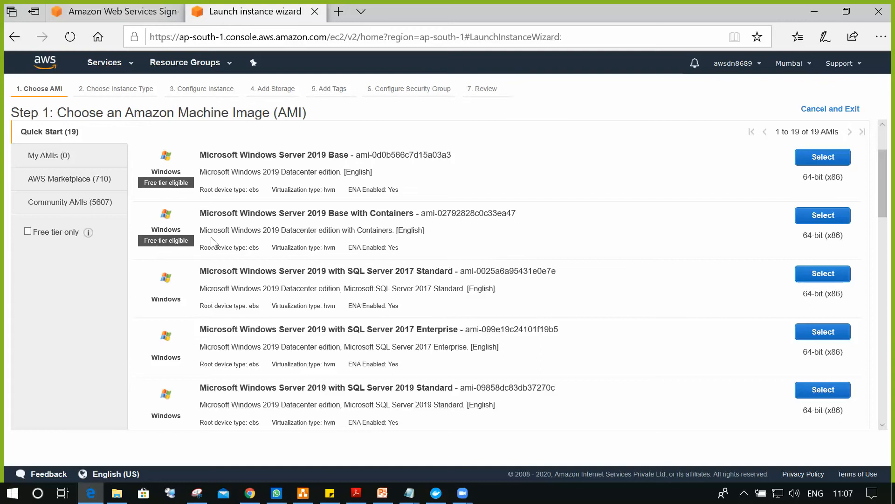
scroll(294, 270, "up", 2)
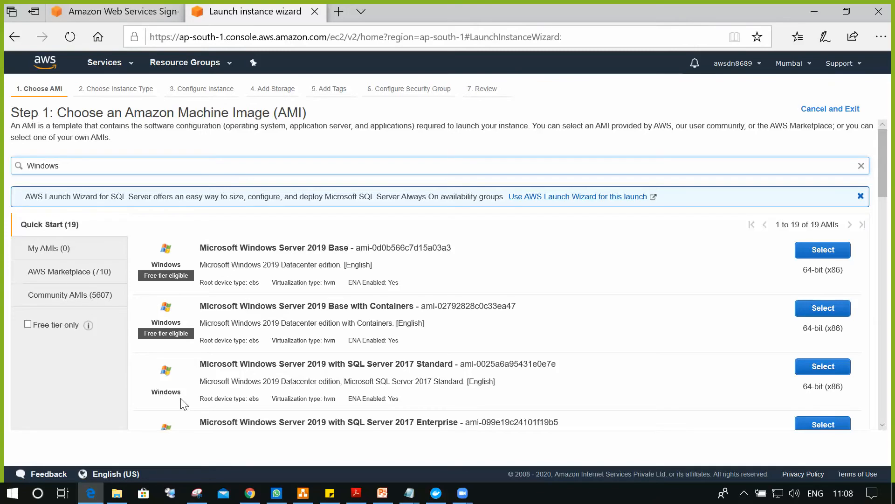
scroll(260, 358, "down", 7)
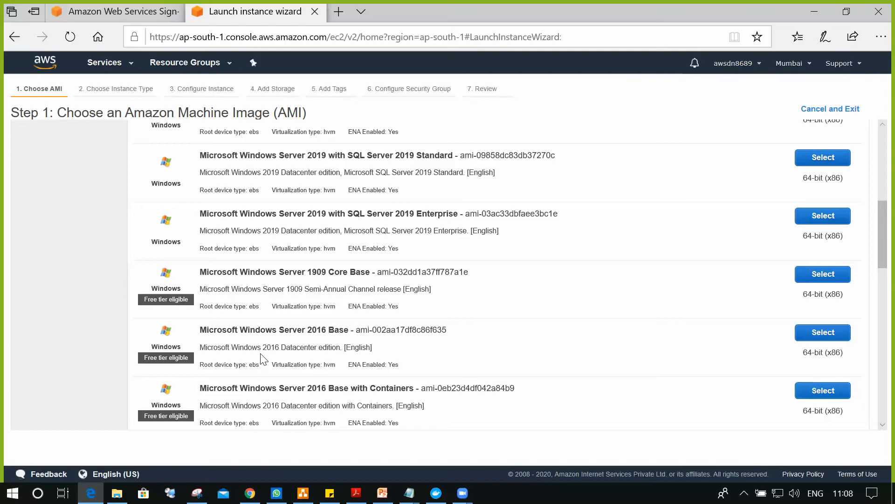
scroll(264, 359, "up", 1)
scroll(262, 354, "up", 1)
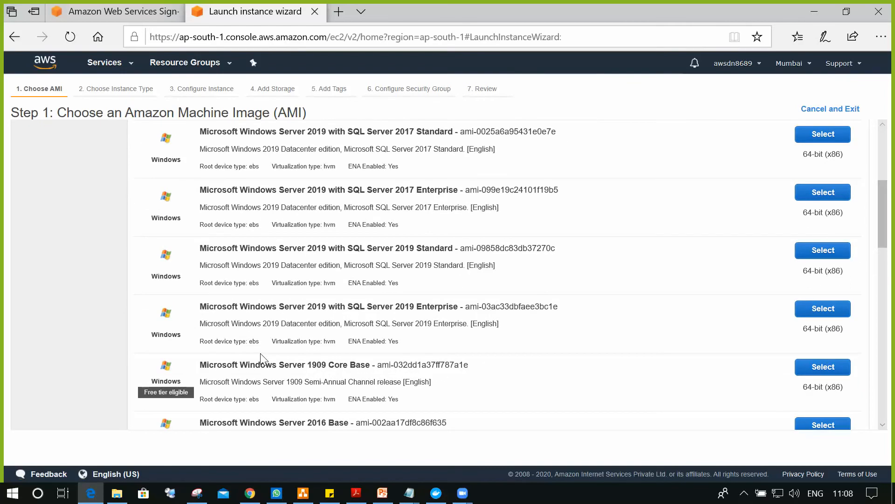
scroll(310, 355, "down", 3)
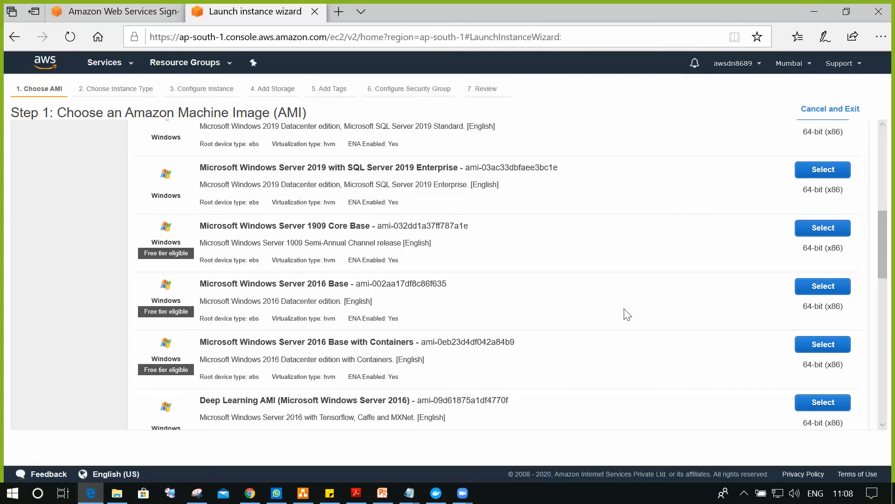
left_click(810, 292)
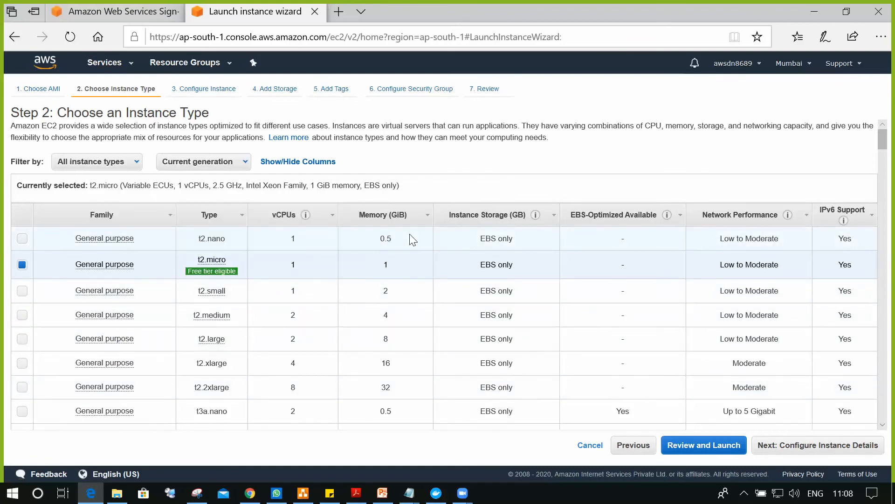
Step: Check the instance type filter options, keep the t2.micro type and continue to the instance details
left_click(129, 164)
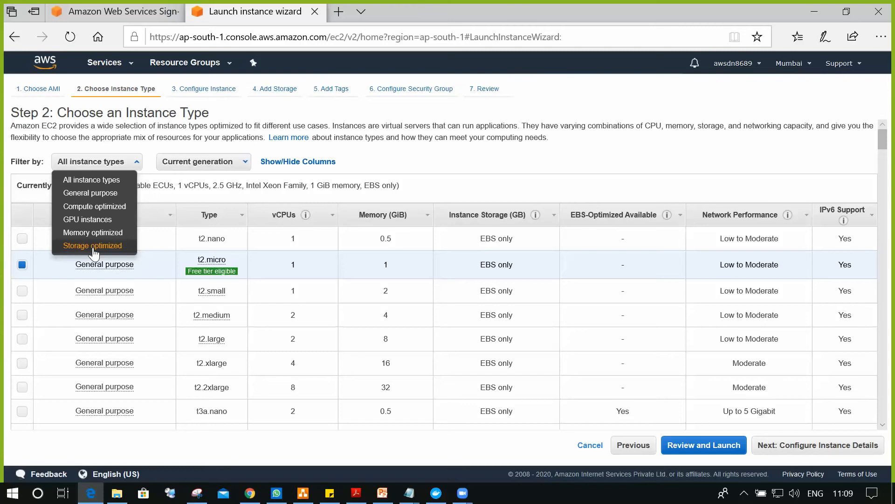
left_click(633, 126)
mouse_move(79, 268)
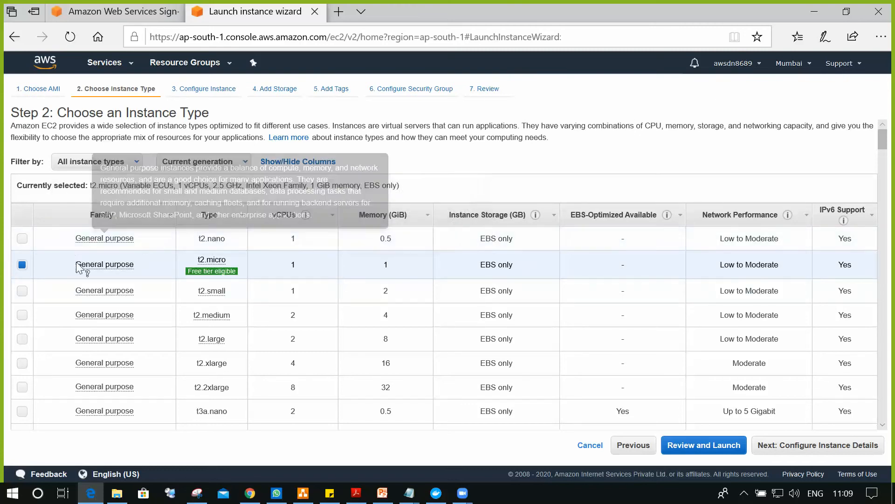
mouse_move(224, 276)
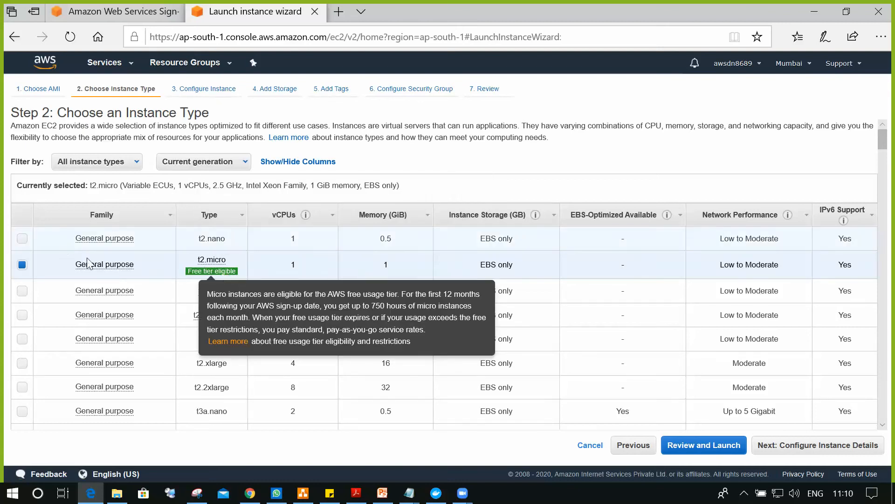
left_click(791, 447)
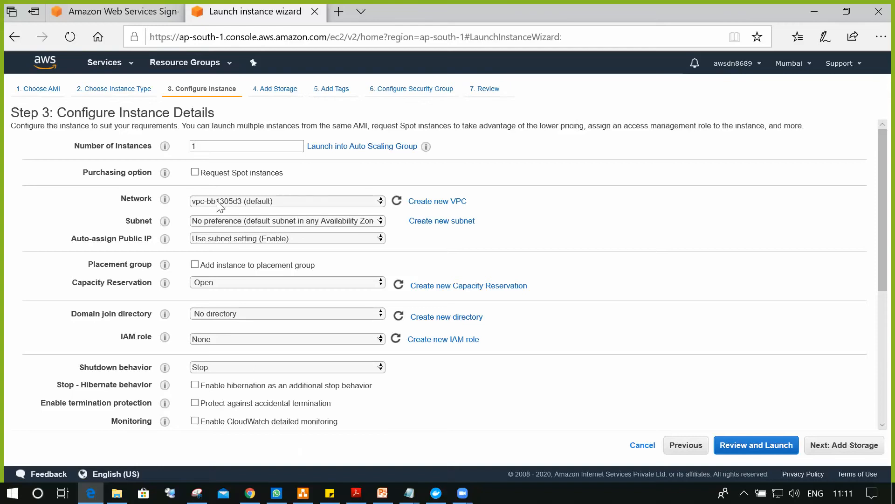
Step: Accept the default instance details and the 30 GiB General Purpose SSD root volume, continuing to the tags
left_click(838, 447)
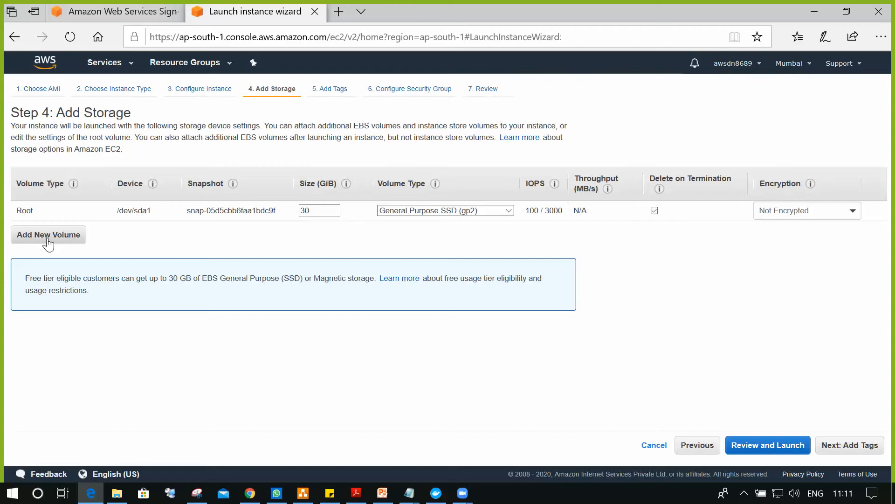
left_click(312, 214)
left_click(831, 447)
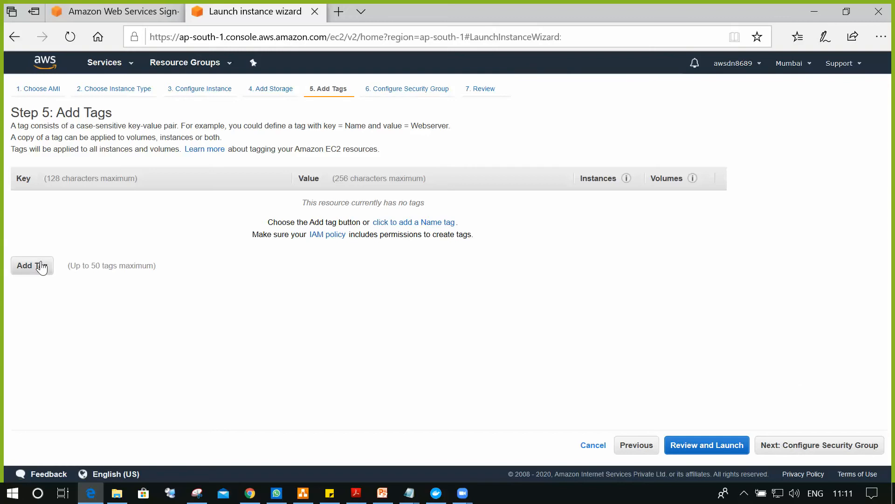
Step: Add an instance tag with key Name and value Webserver1, and continue to the security group configuration
left_click(808, 447)
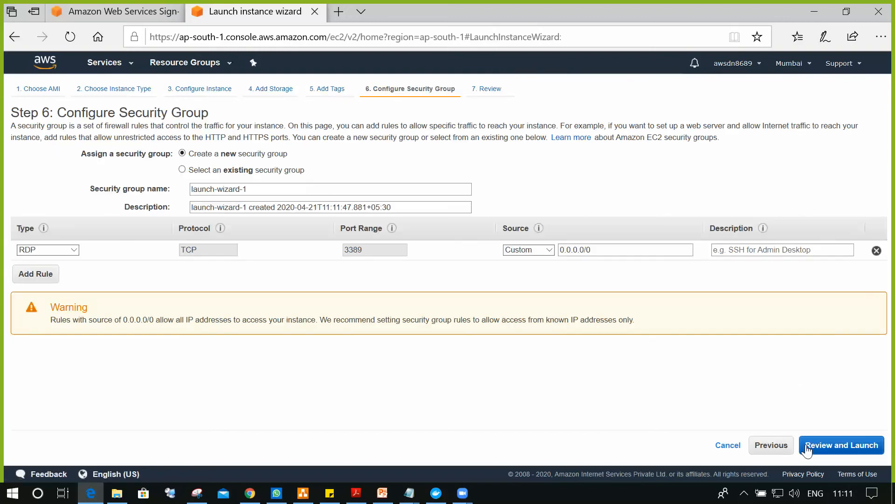
left_click(769, 445)
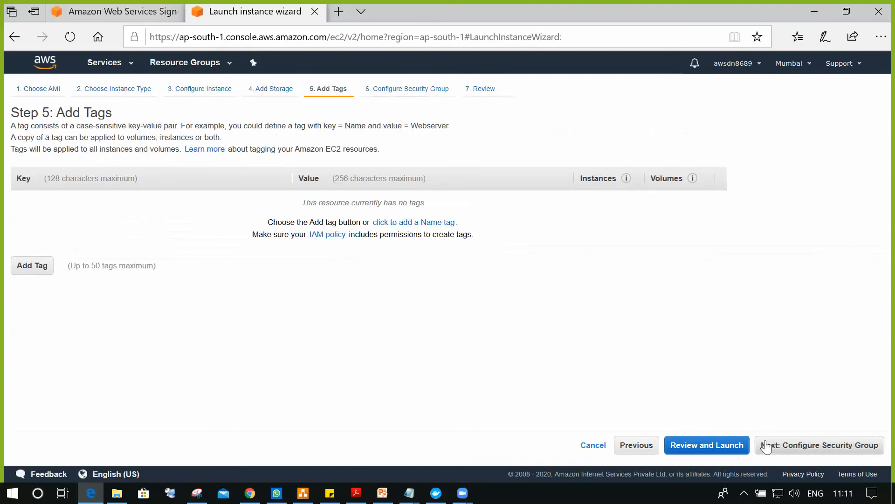
left_click(32, 264)
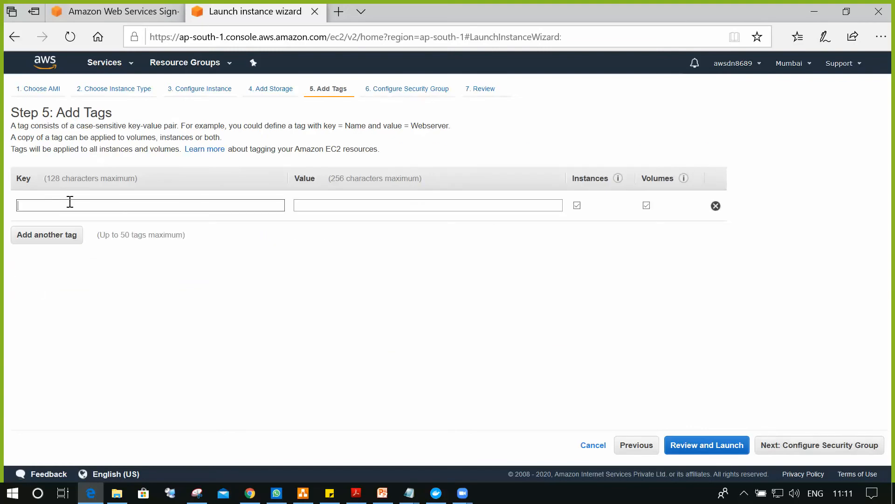
type("Name")
key("Tab")
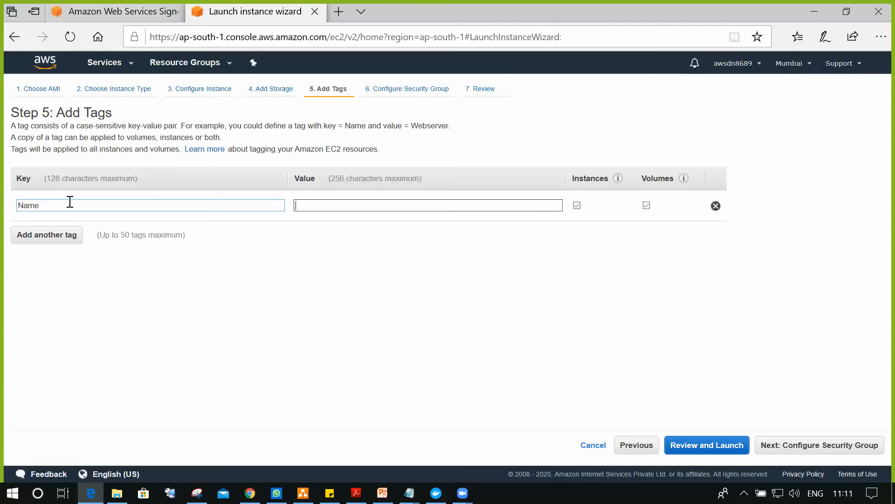
type("Webserver1")
left_click(791, 446)
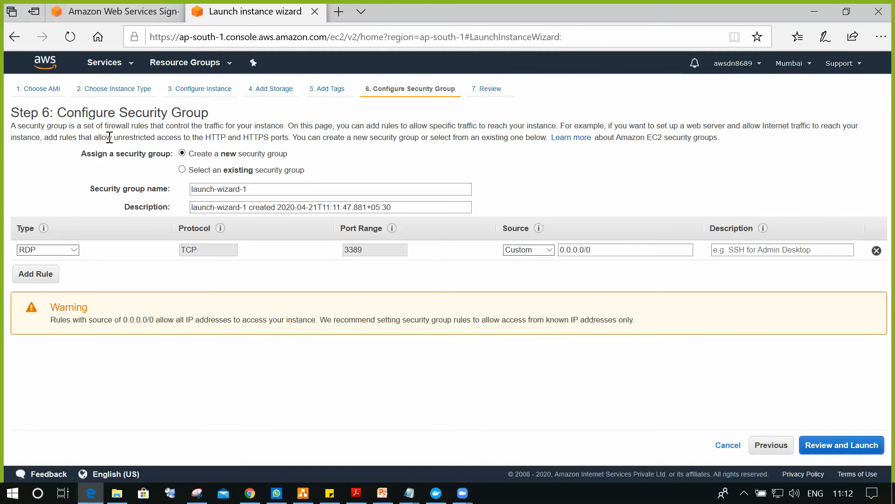
Step: Assign the existing default VPC security group to the instance and proceed to the launch review
left_click(182, 170)
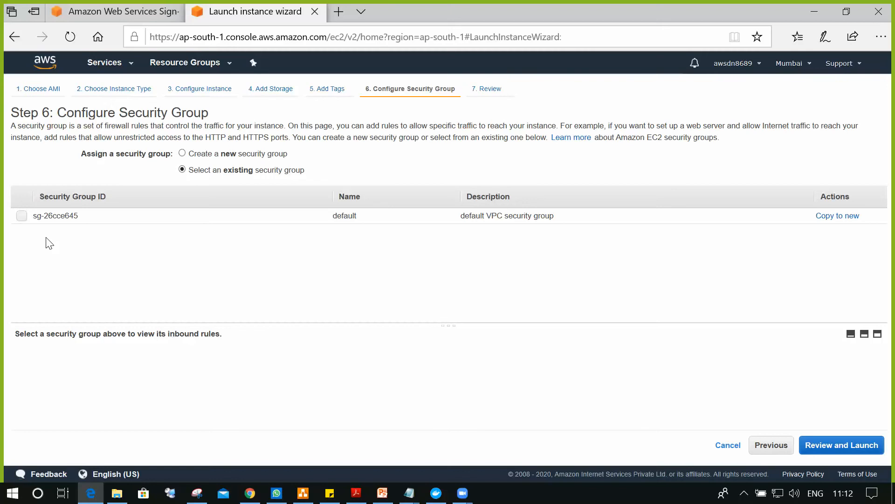
left_click(22, 216)
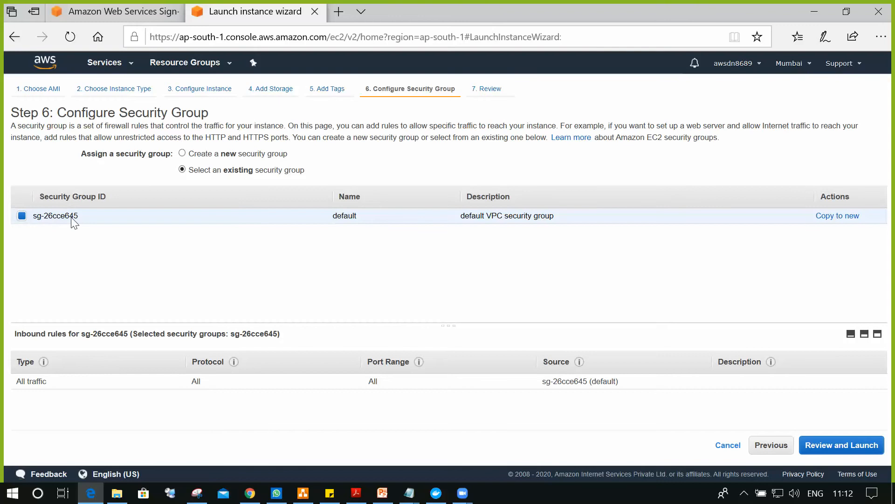
left_click(823, 447)
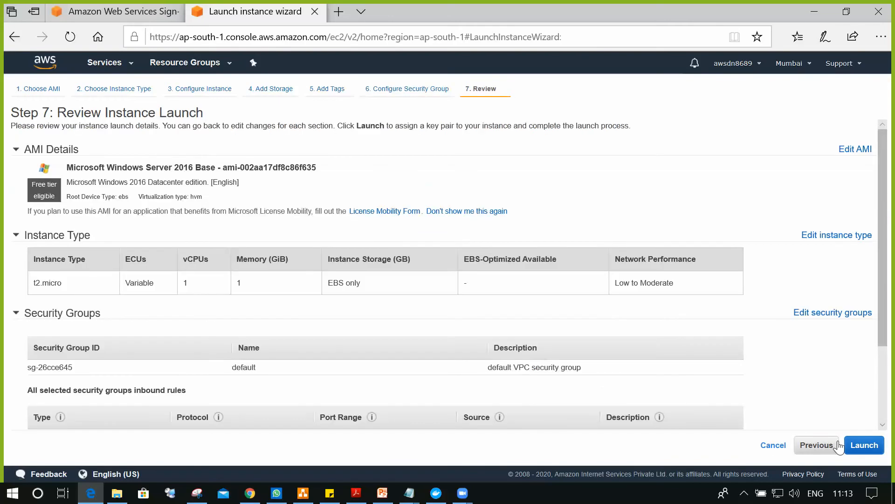
Step: Review the instance launch summary and proceed with the launch to the key pair selection
scroll(301, 185, "down", 2)
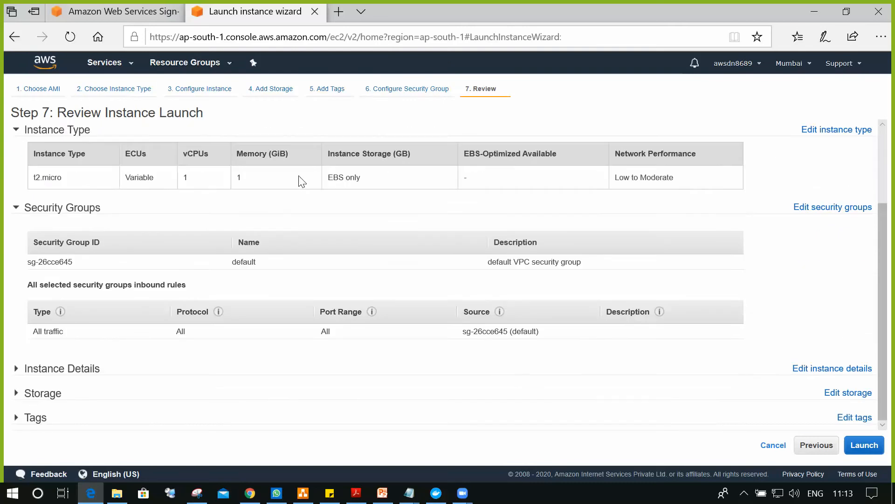
scroll(317, 302, "up", 2)
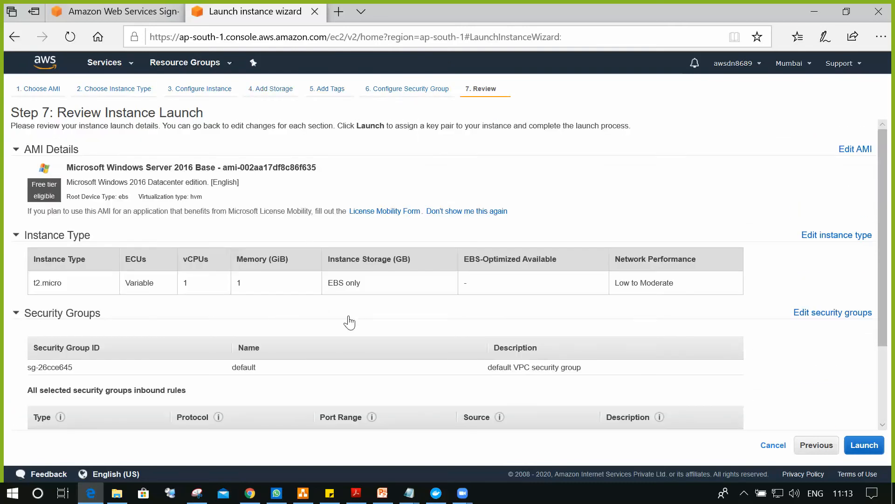
scroll(348, 322, "down", 2)
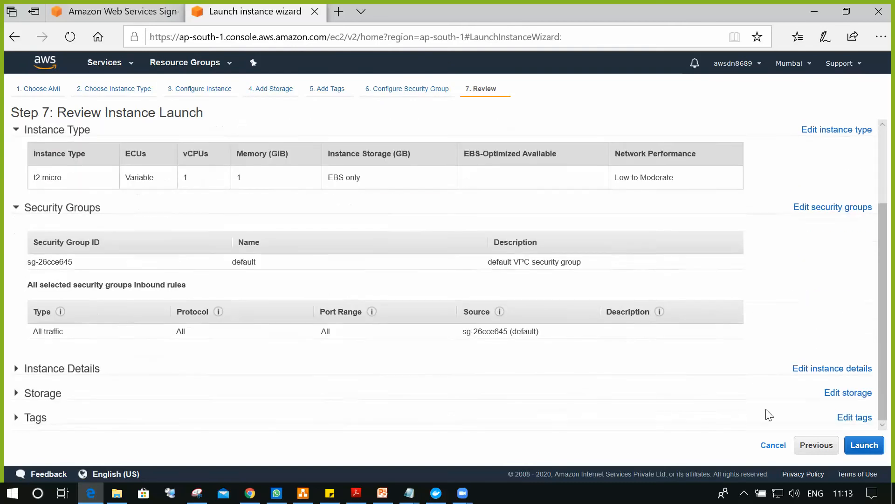
left_click(865, 445)
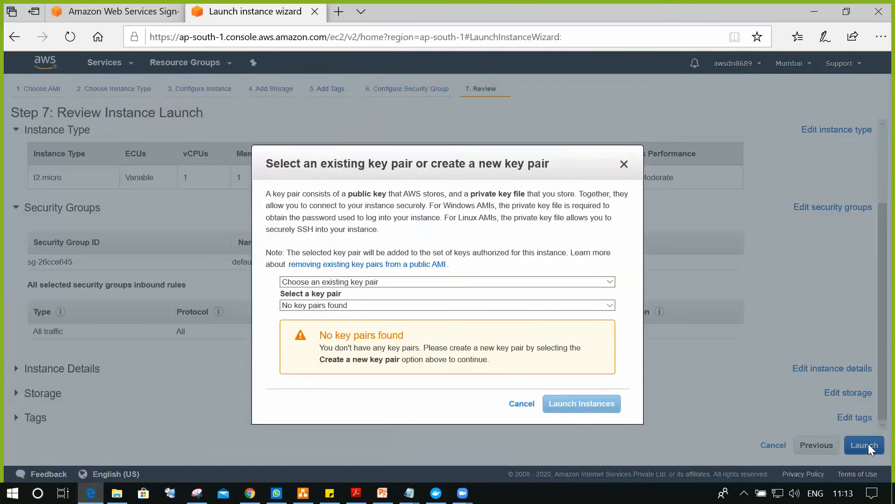
Step: Choose to create a new key pair for the instance and name it Webserver1
left_click(427, 287)
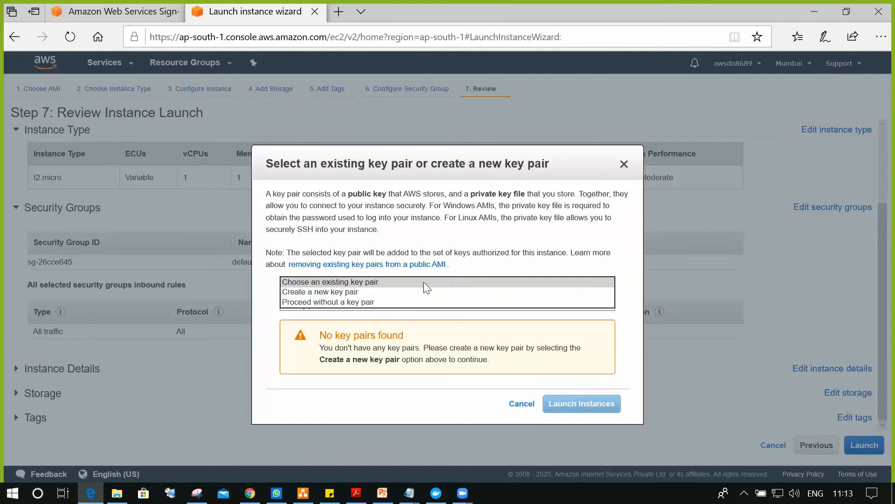
left_click(424, 283)
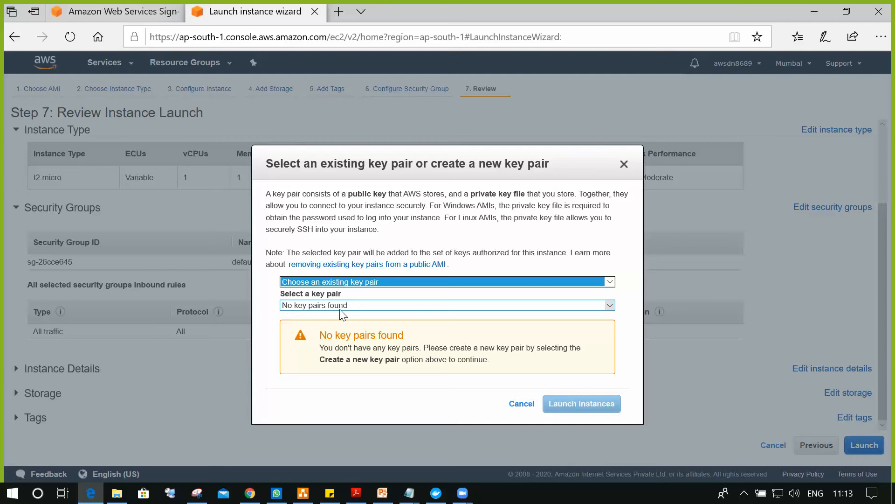
left_click(381, 283)
left_click(365, 292)
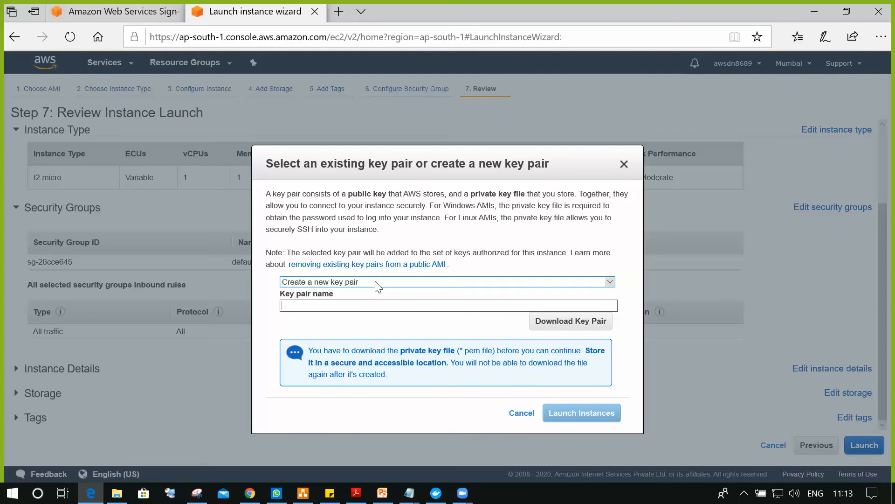
left_click(378, 286)
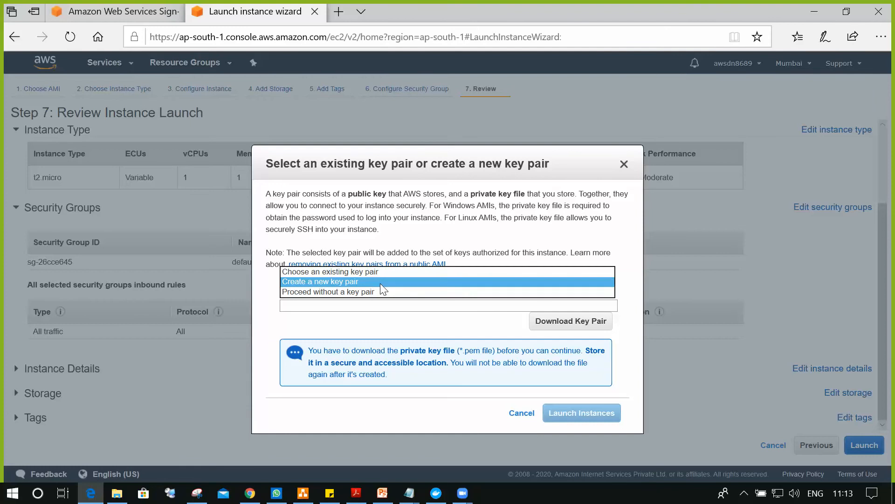
left_click(380, 283)
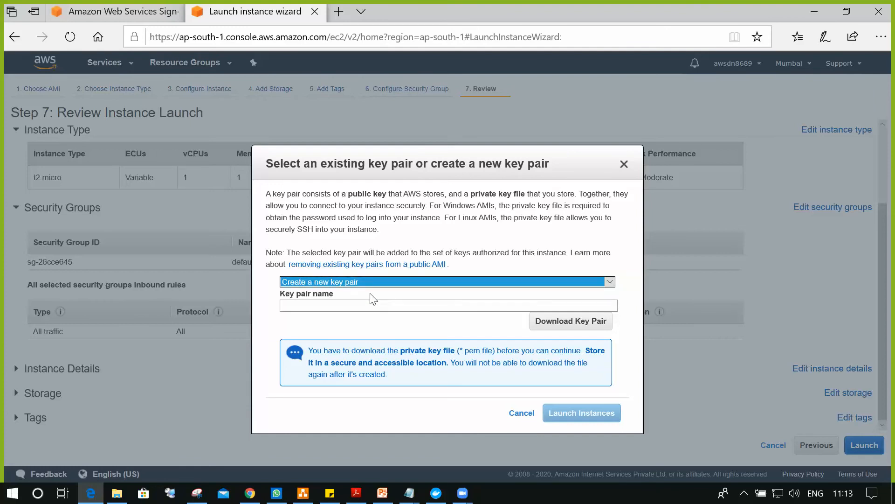
left_click(343, 304)
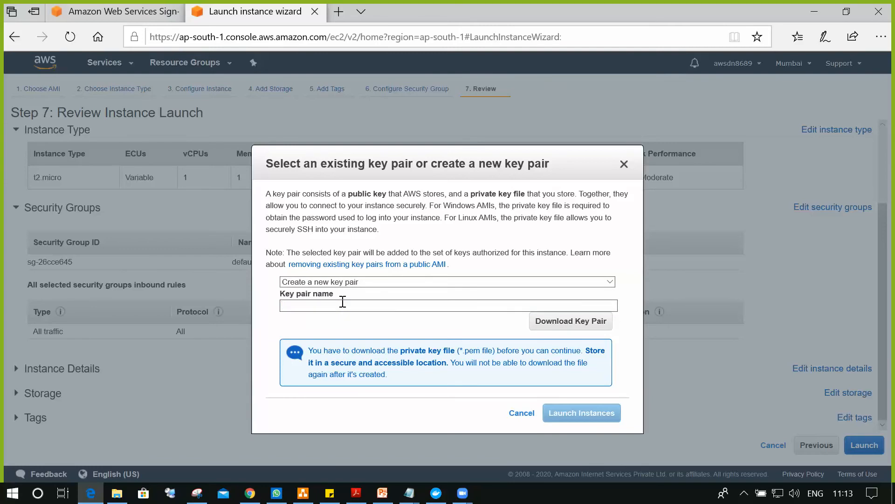
type("Webserver1")
Step: Download the key pair, saving Webserver1.pem in the Keypairs folder on the Desktop, and dismiss the download notification
left_click(563, 323)
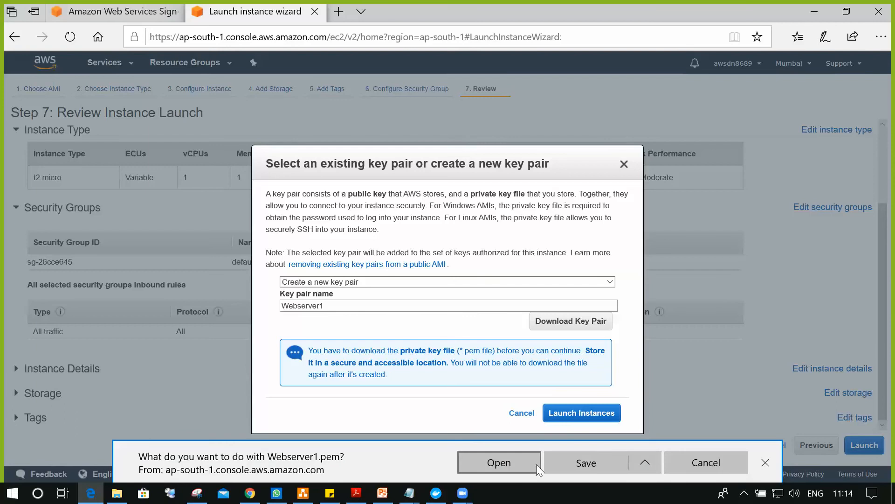
left_click(645, 463)
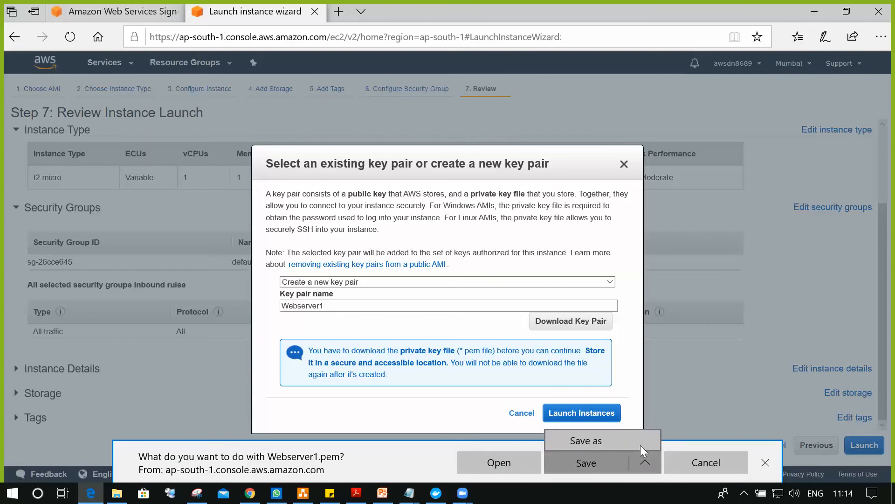
left_click(637, 440)
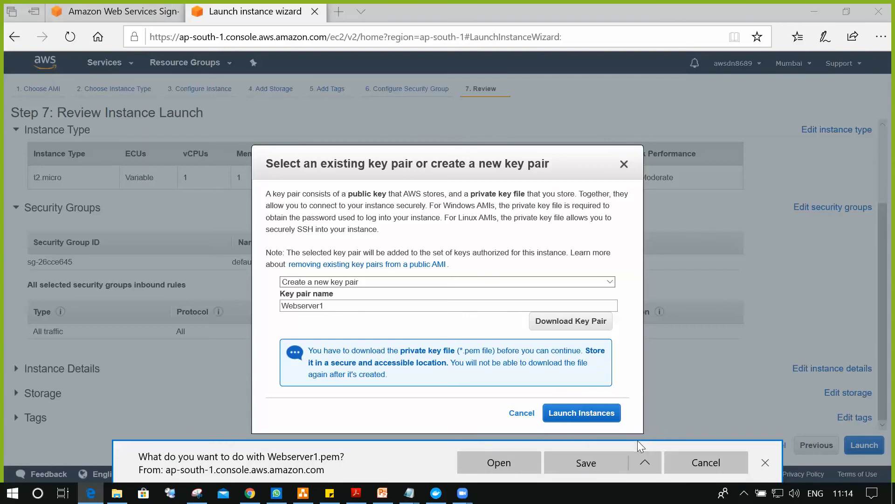
left_click(70, 116)
left_click(171, 159)
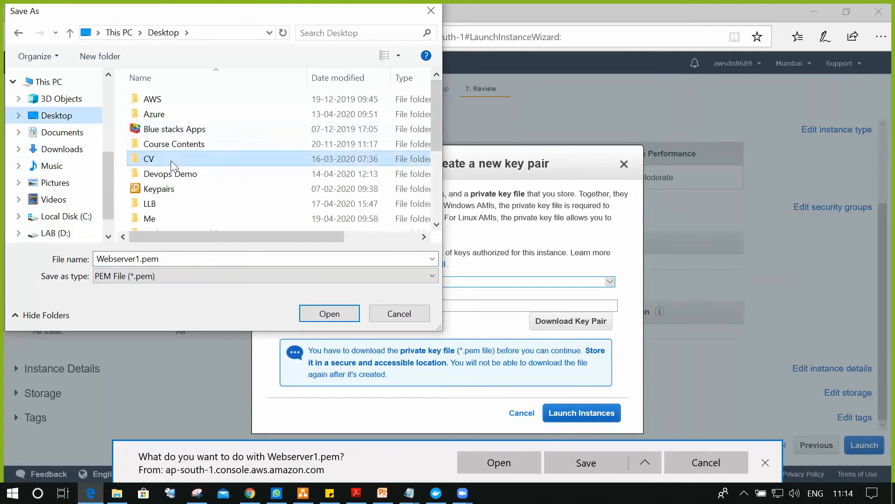
left_click(176, 188)
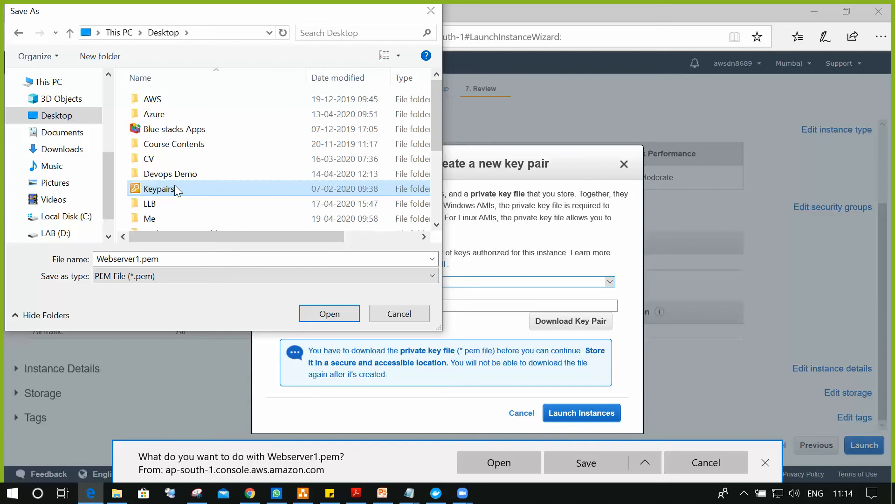
double_click(184, 188)
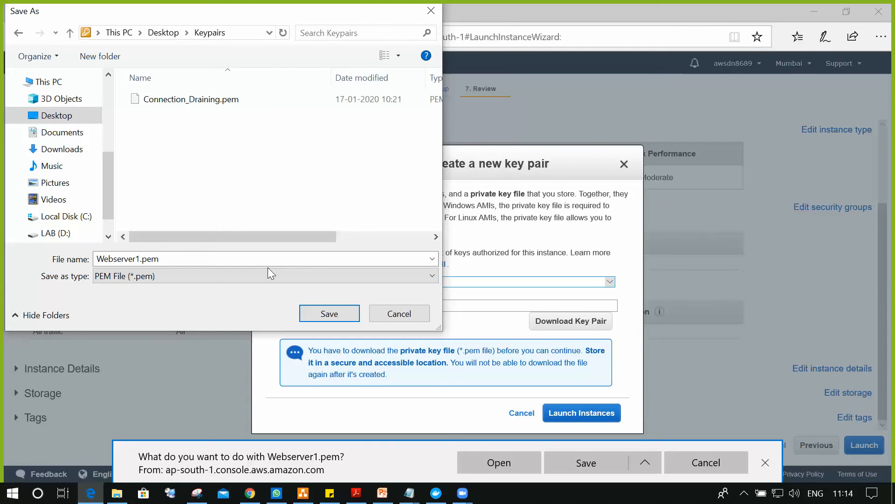
left_click(322, 313)
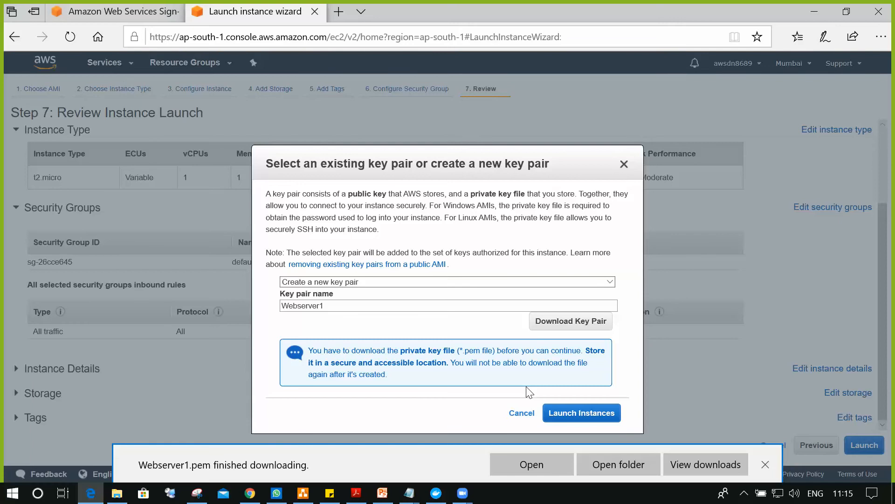
left_click(766, 466)
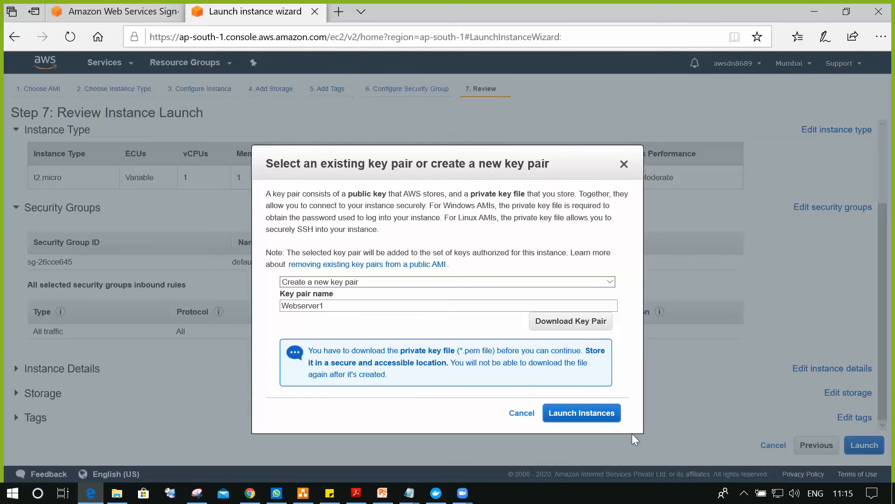
Step: Launch the instance with the new key pair and go to the instances list from the launch status page
left_click(591, 415)
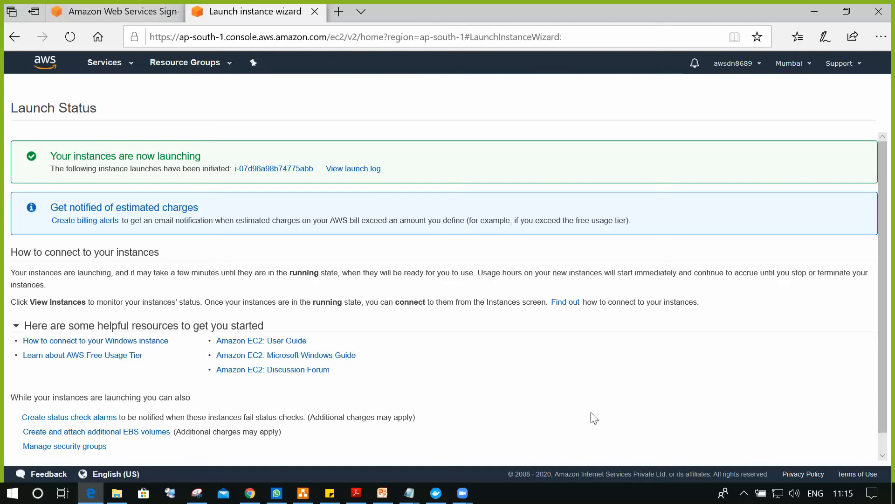
scroll(589, 313, "down", 1)
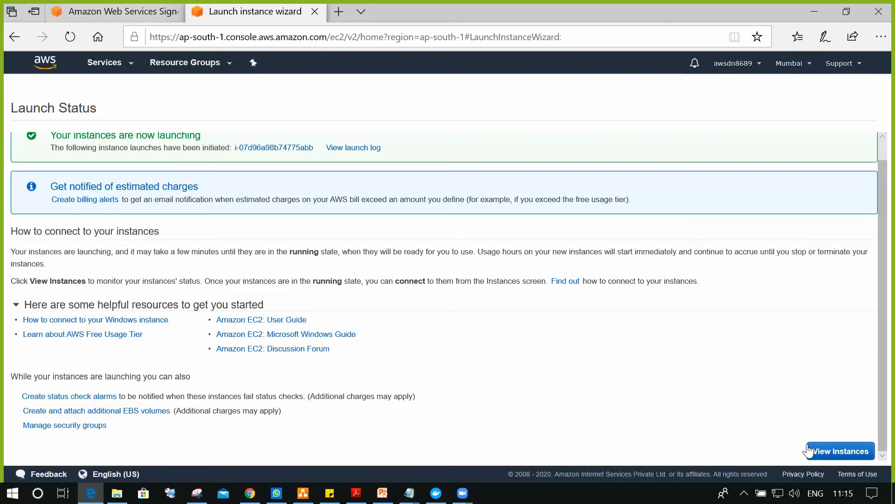
left_click(841, 451)
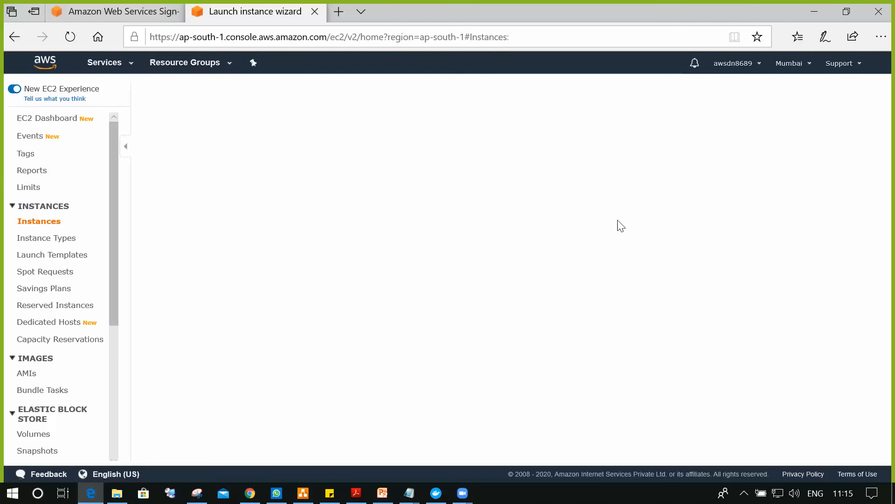
Step: Reload the blank EC2 instances list by switching to Instance Types and back to Instances
left_click(49, 224)
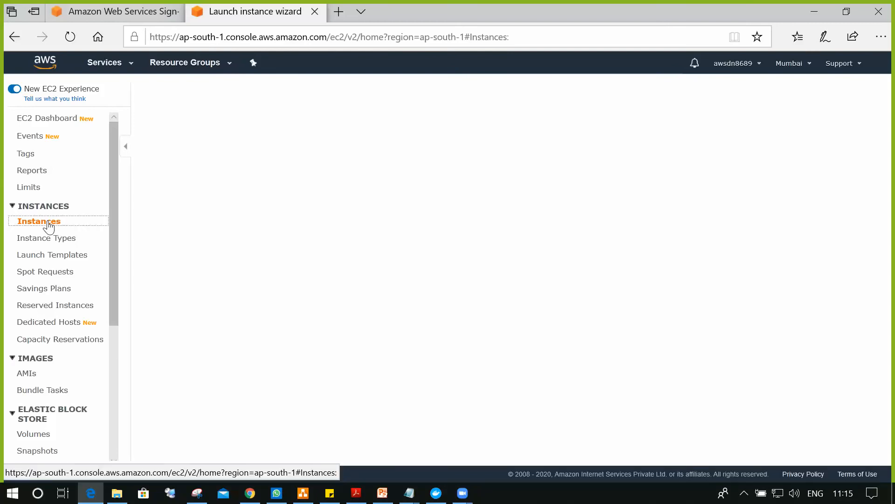
right_click(49, 224)
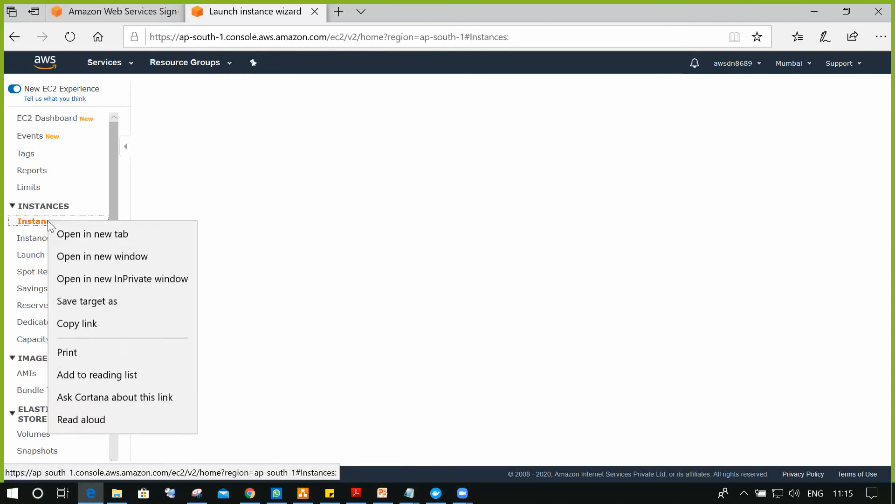
left_click(323, 230)
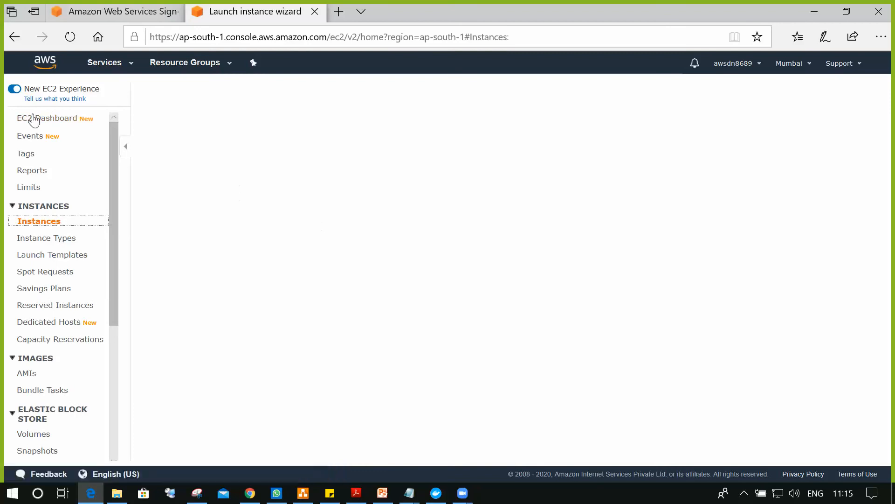
left_click(44, 239)
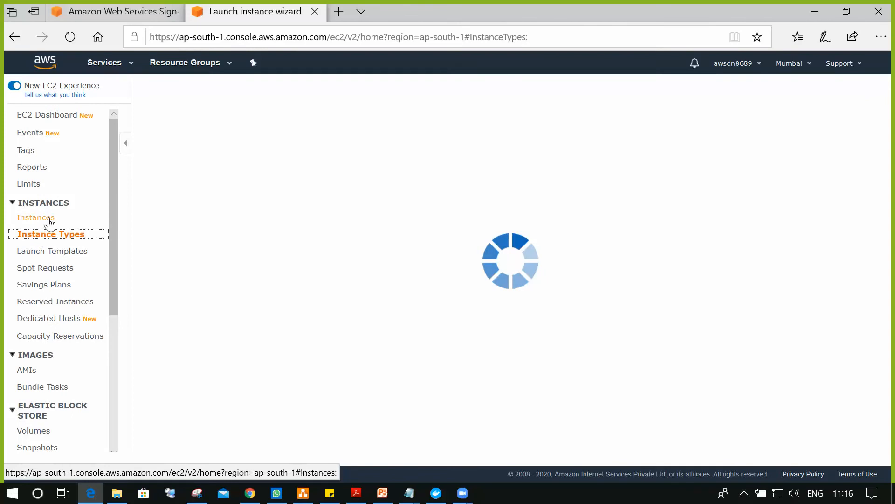
left_click(49, 223)
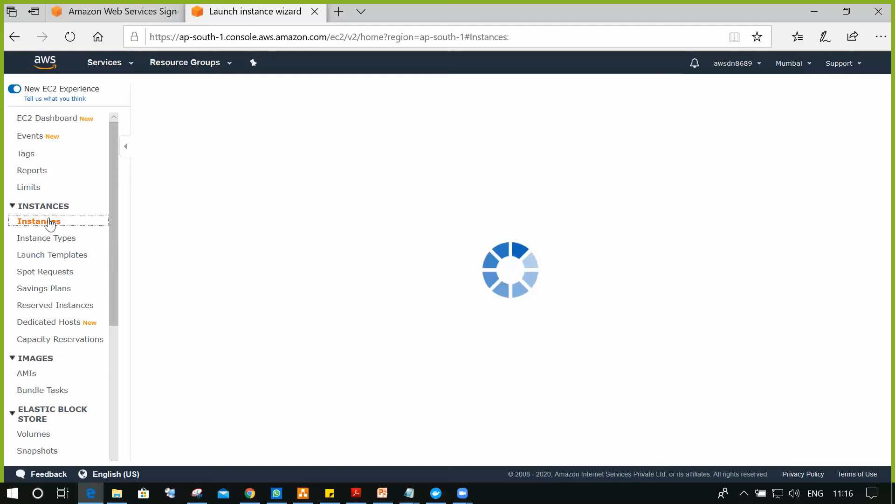
left_click(745, 493)
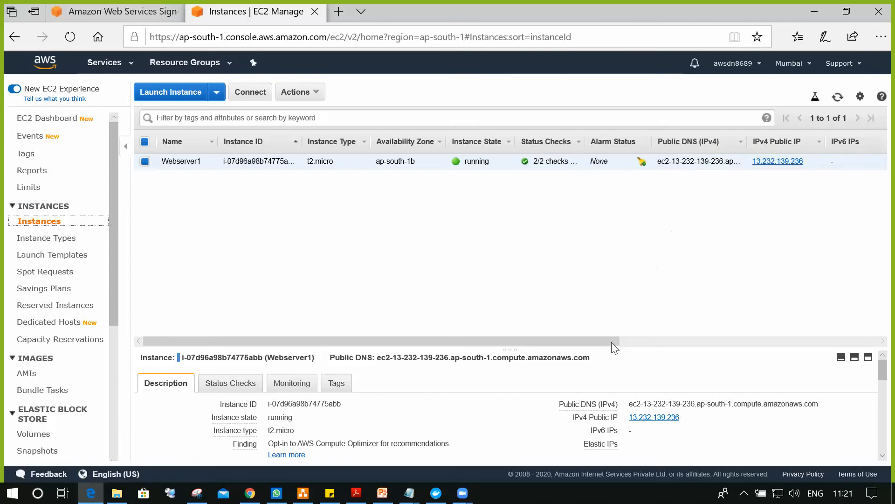
Step: Check the Webserver1 instance's columns and copy its IPv4 public IP address, dismissing the app chooser
left_click_drag(606, 340, 676, 332)
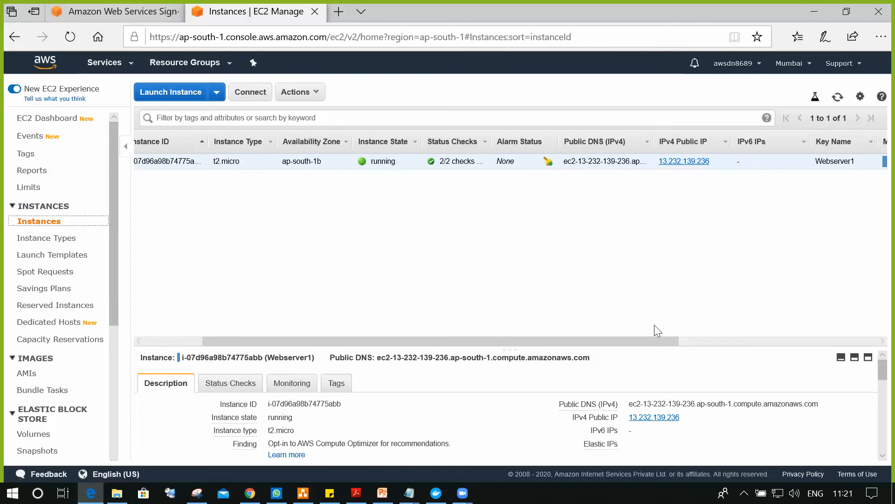
left_click_drag(657, 342, 467, 344)
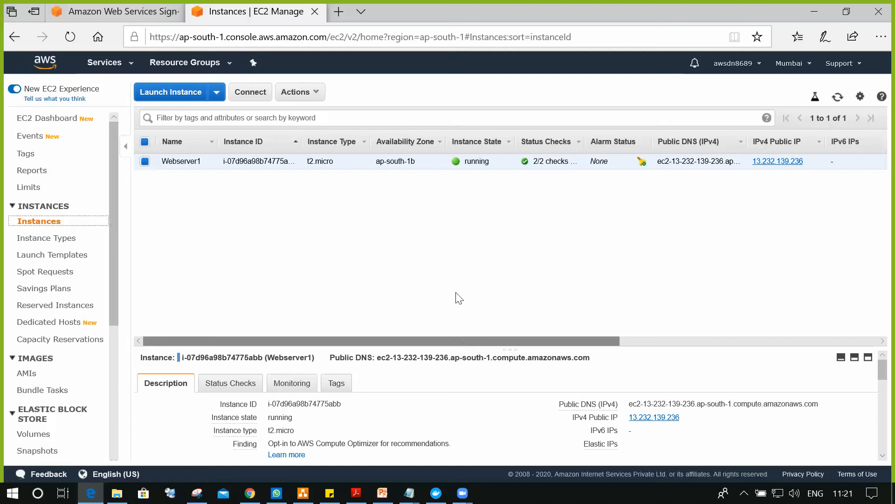
left_click_drag(803, 162, 758, 175)
key("ctrl+c")
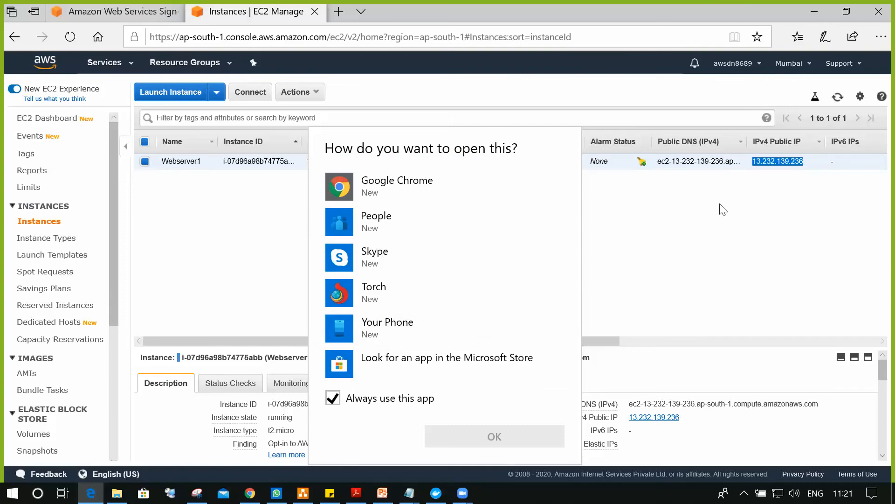
left_click(767, 234)
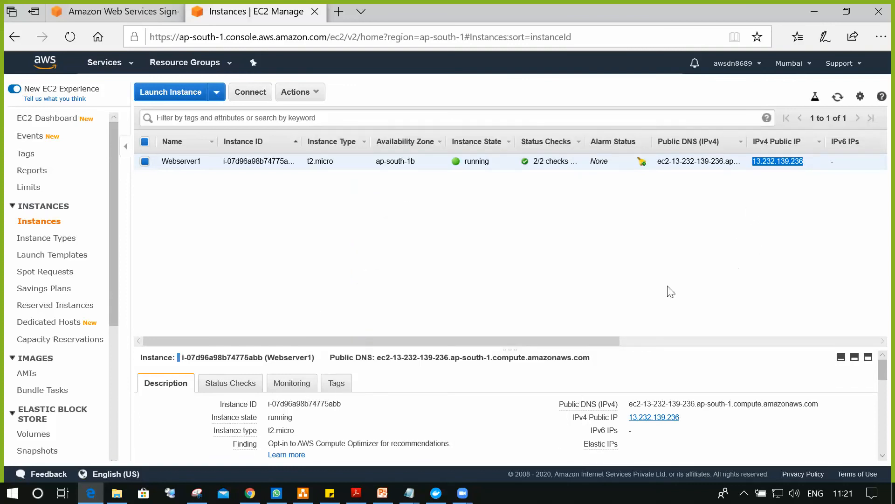
Step: Start Remote Desktop Connection with the Run command mstsc and set the computer to the copied address 13.232.139.236
key("super")
type("run")
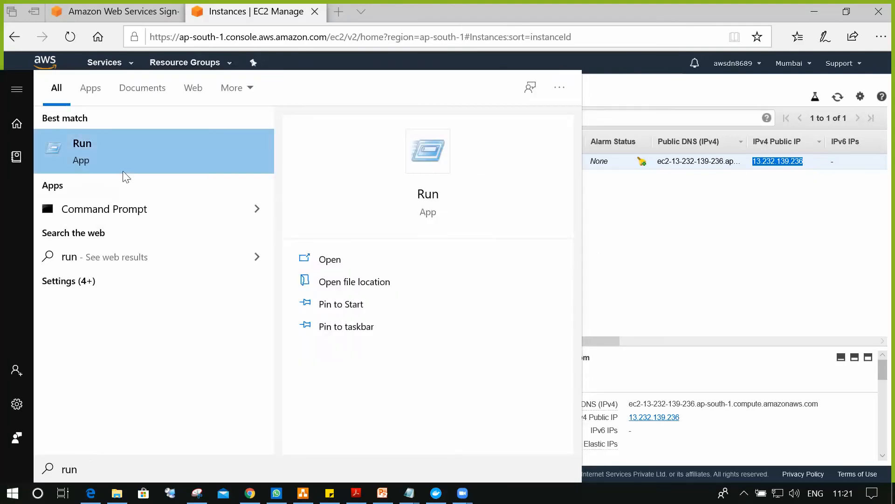
left_click(125, 159)
type("mstsc")
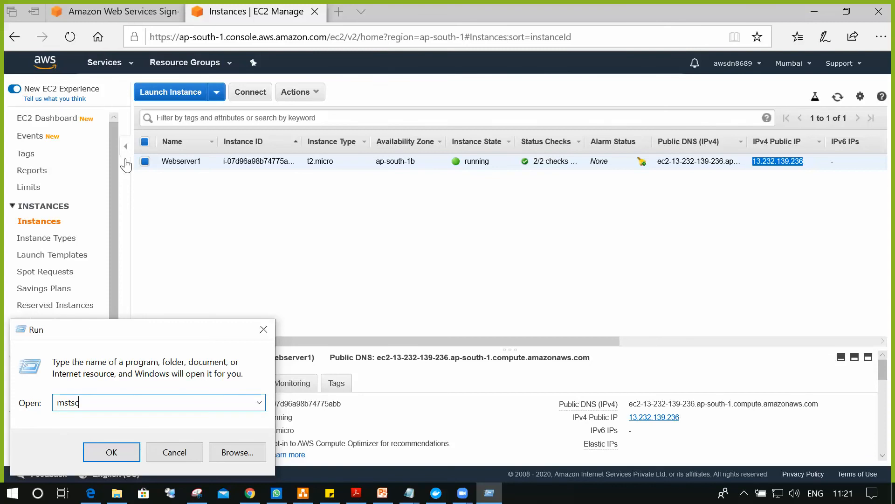
key("Return")
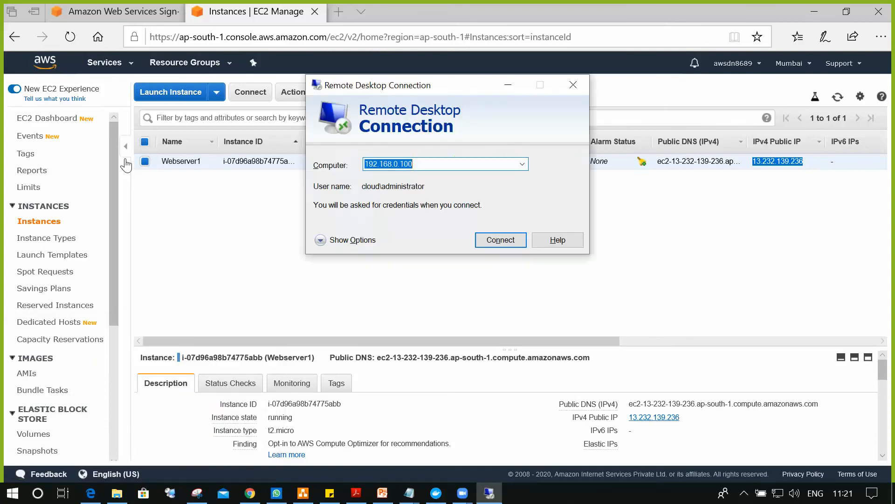
key("ctrl+v")
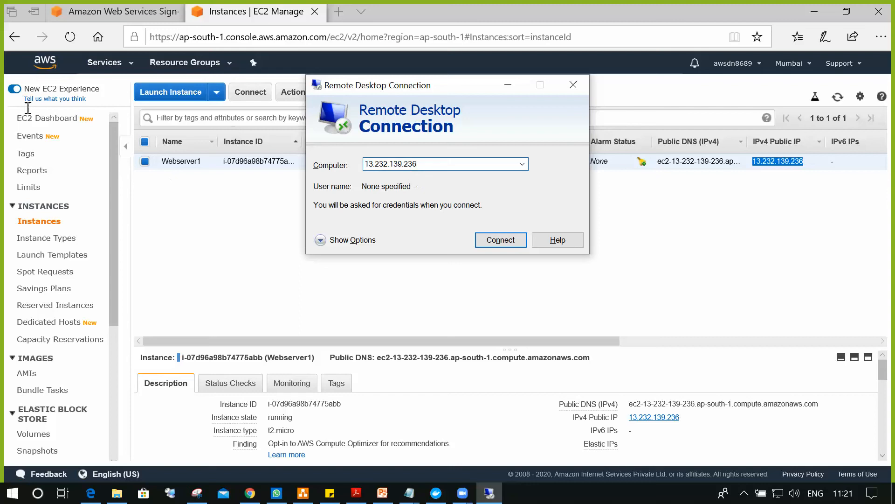
Step: Try to connect to the Webserver1 instance over Remote Desktop, and close the connection window
left_click(487, 238)
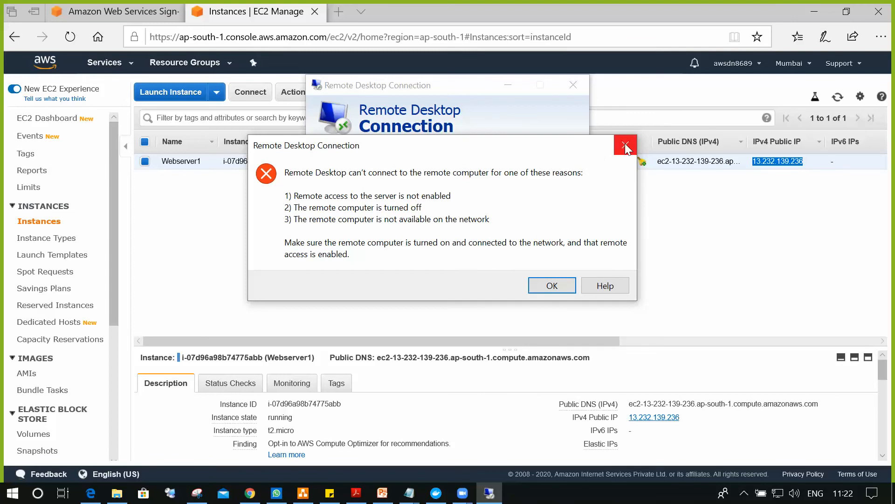
left_click(624, 144)
left_click(573, 85)
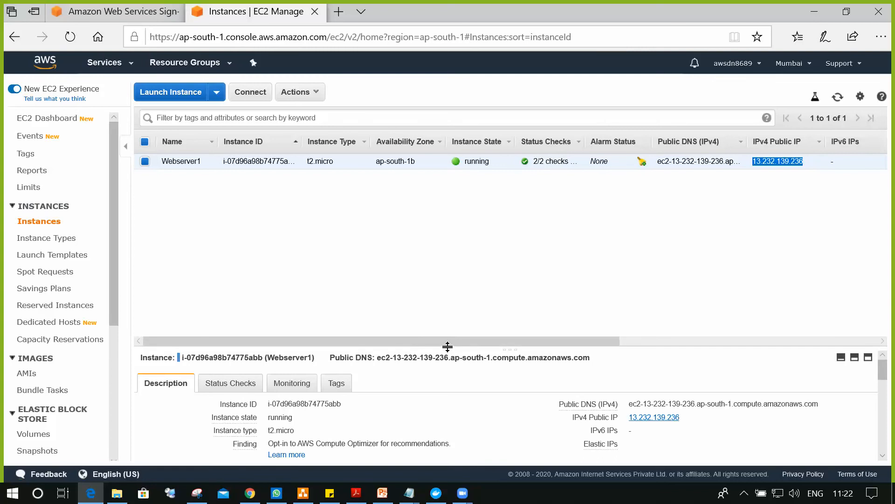
Step: Enlarge the Webserver1 instance's details and open the default security group assigned to it
left_click_drag(447, 347, 454, 258)
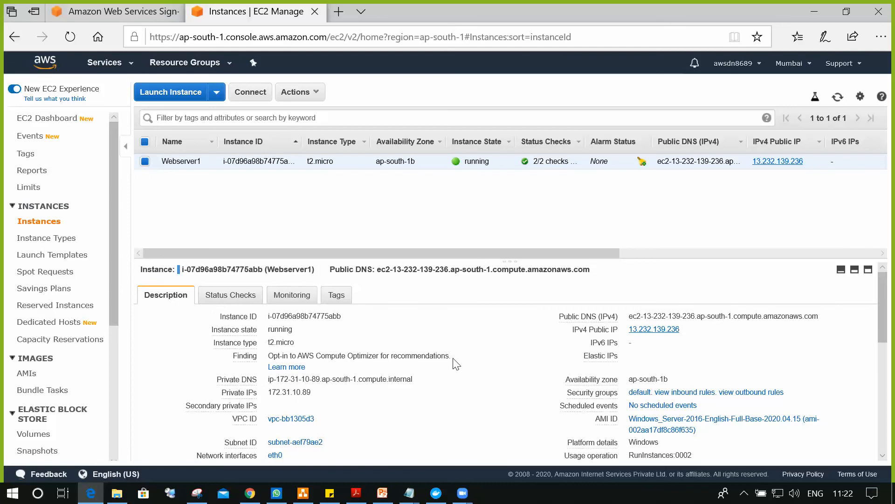
scroll(456, 364, "down", 1)
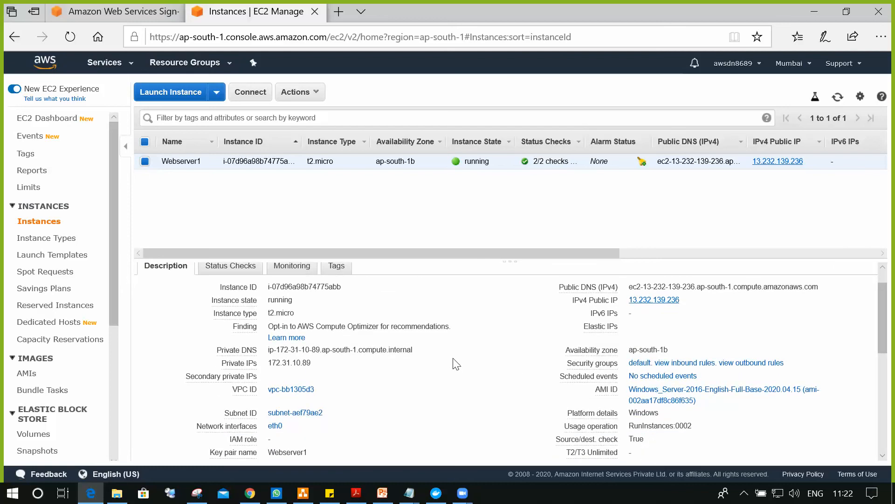
mouse_move(588, 367)
left_click(639, 366)
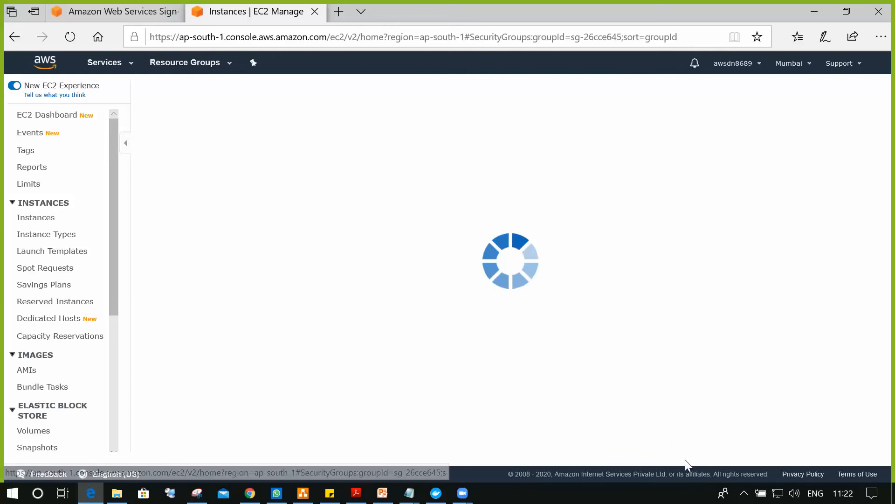
left_click(744, 492)
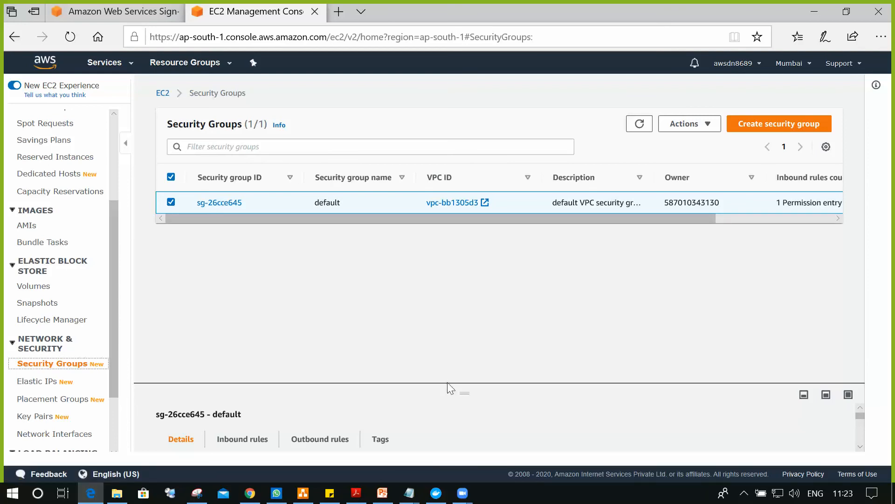
Step: Enlarge the default security group's details and review its inbound and outbound rules
left_click_drag(448, 384, 449, 277)
left_click(245, 336)
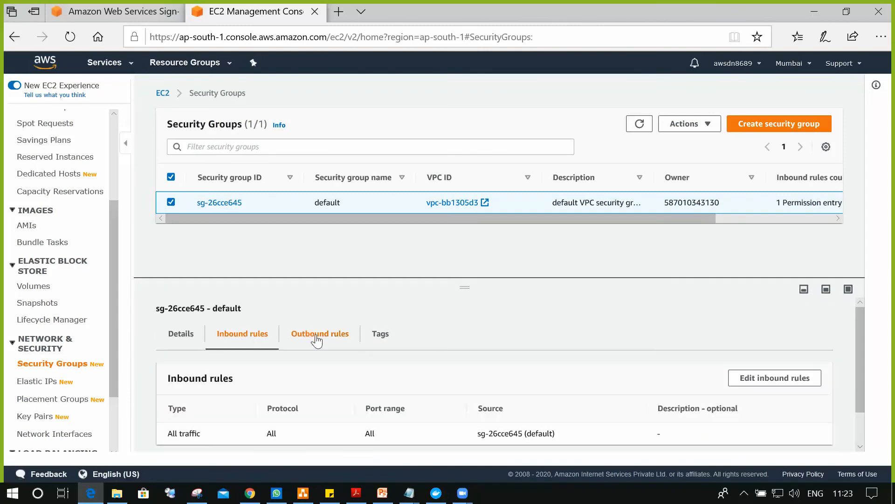
left_click(316, 341)
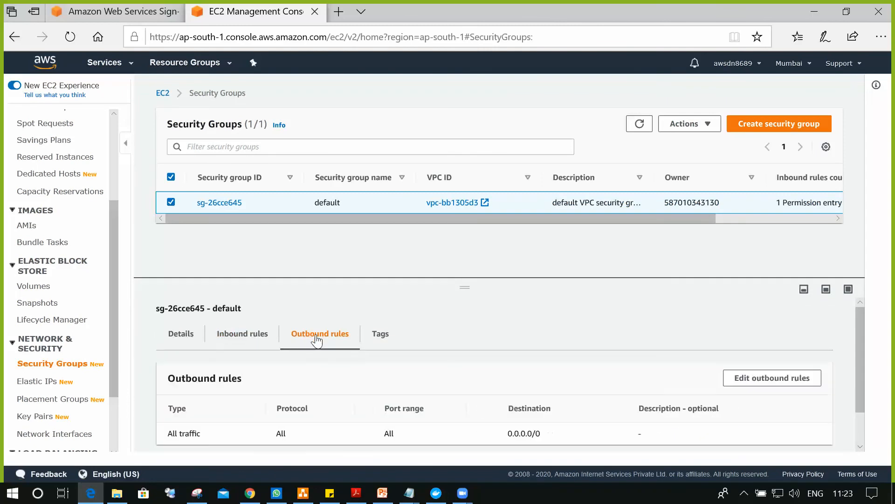
left_click(252, 337)
scroll(419, 340, "down", 1)
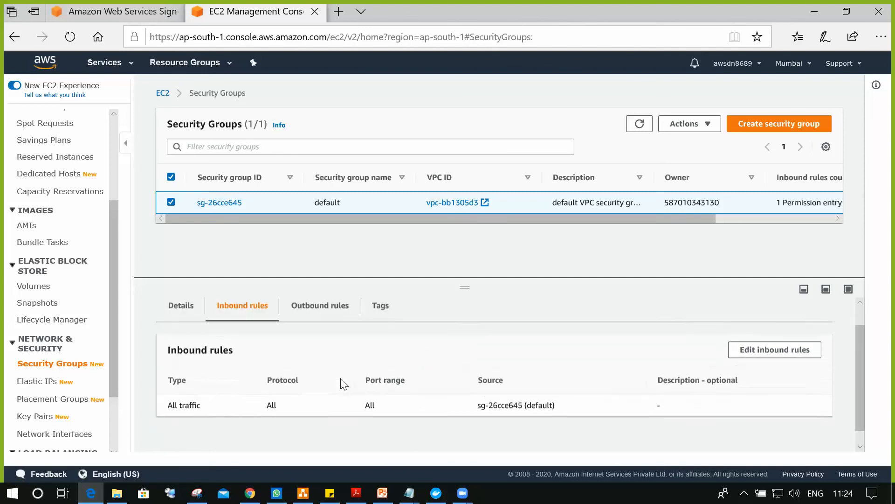
scroll(344, 380, "up", 1)
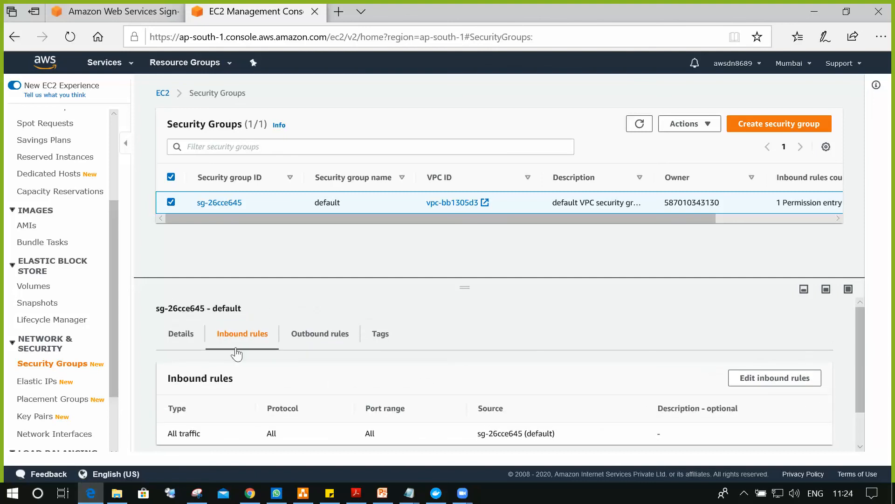
Step: Add an inbound RDP rule with source Anywhere to the default security group and save the rules
left_click(778, 379)
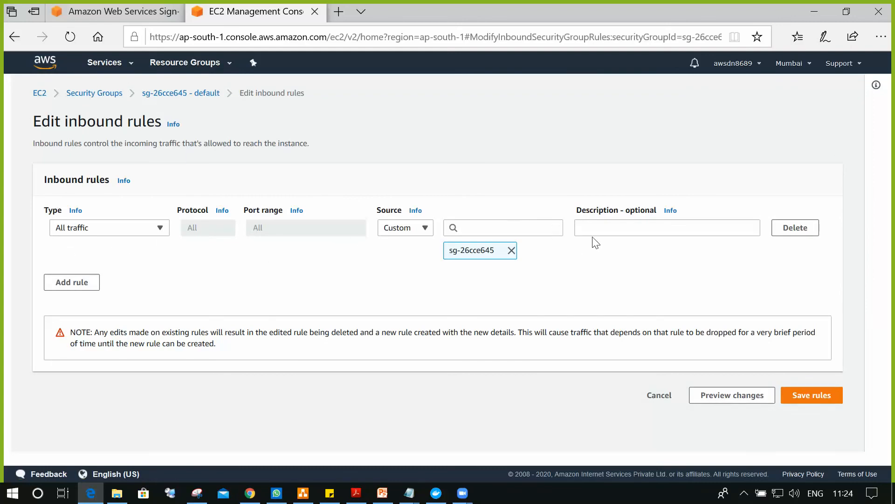
left_click(64, 286)
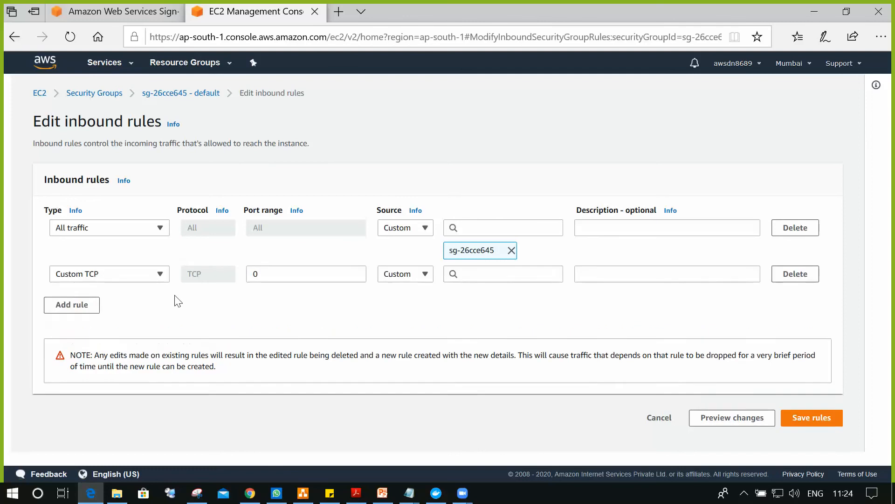
left_click(160, 275)
scroll(140, 215, "down", 2)
scroll(144, 214, "down", 4)
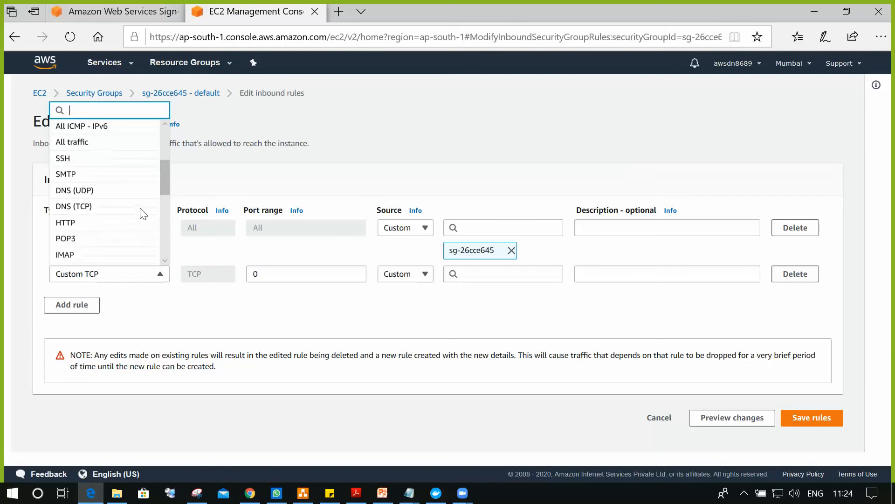
scroll(141, 214, "down", 3)
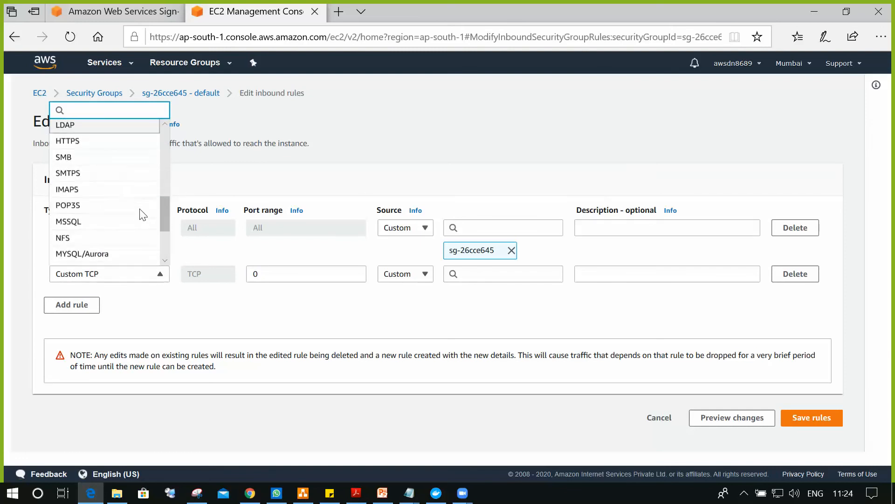
left_click(99, 246)
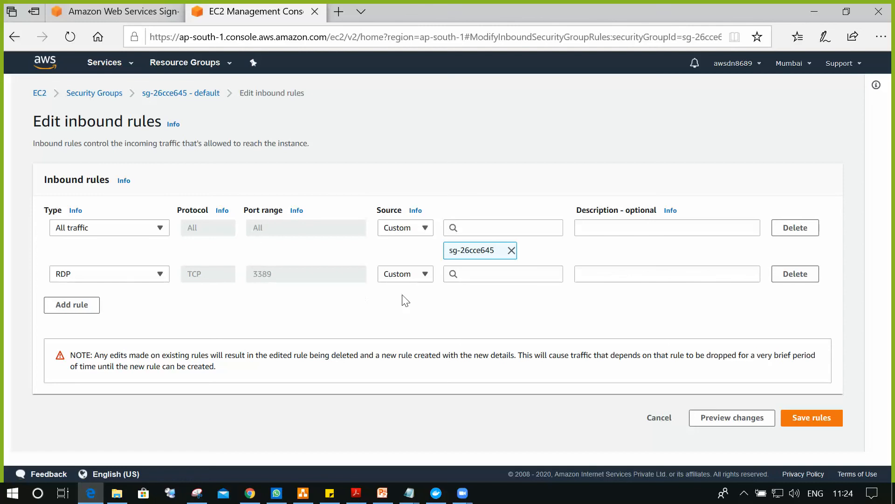
left_click(426, 277)
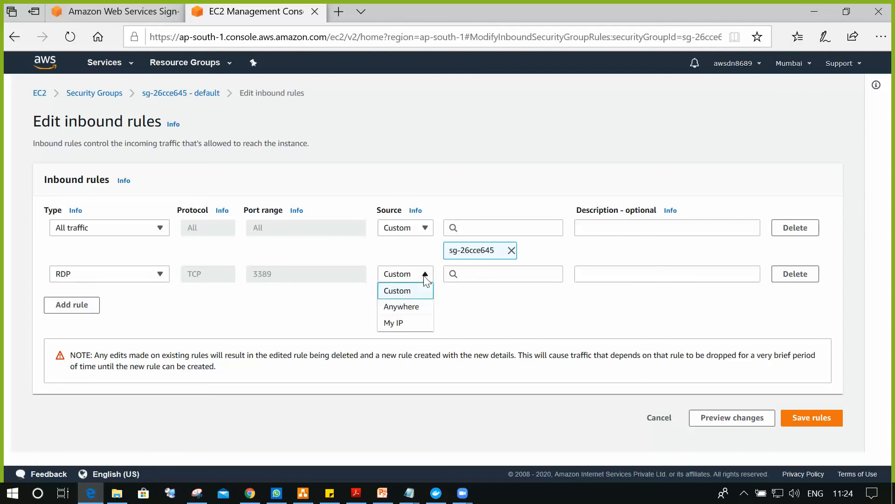
left_click(417, 309)
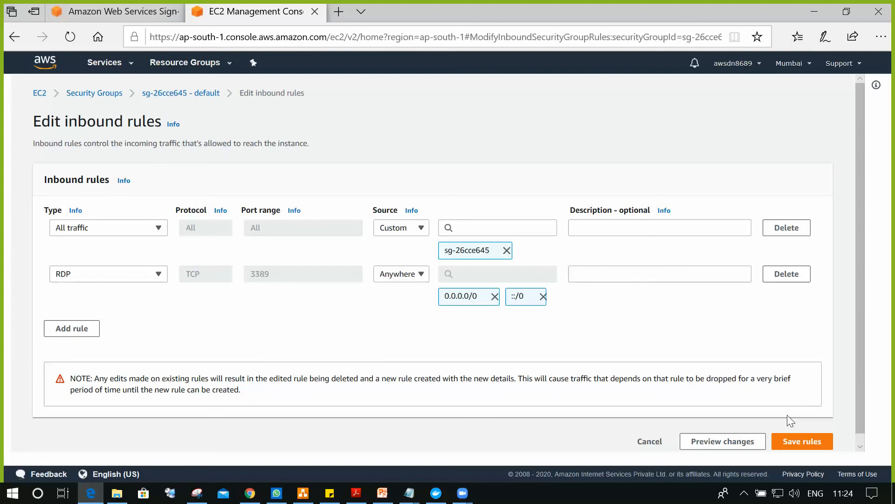
left_click(809, 442)
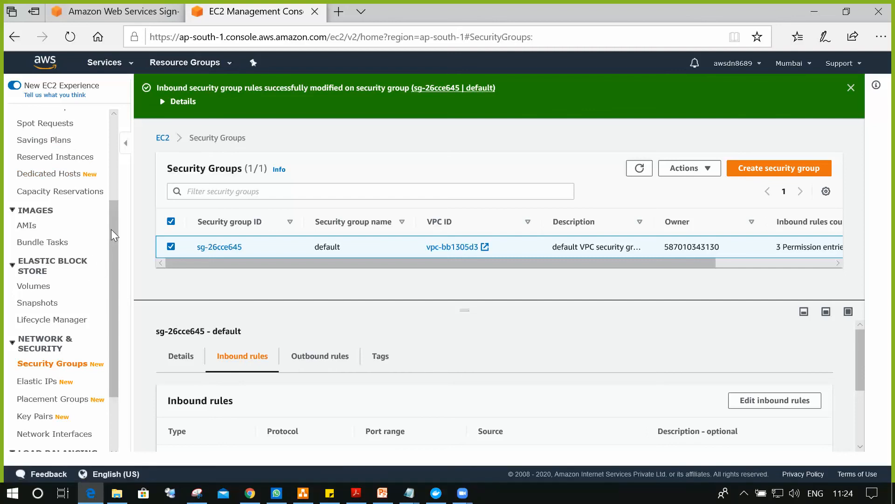
Step: Return to the EC2 instances list by way of the AWS console home page
left_click_drag(110, 229, 111, 173)
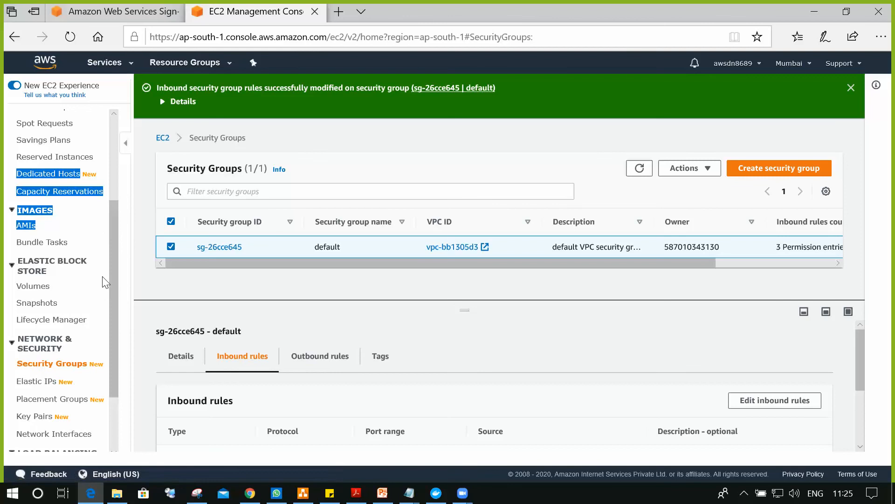
left_click(47, 65)
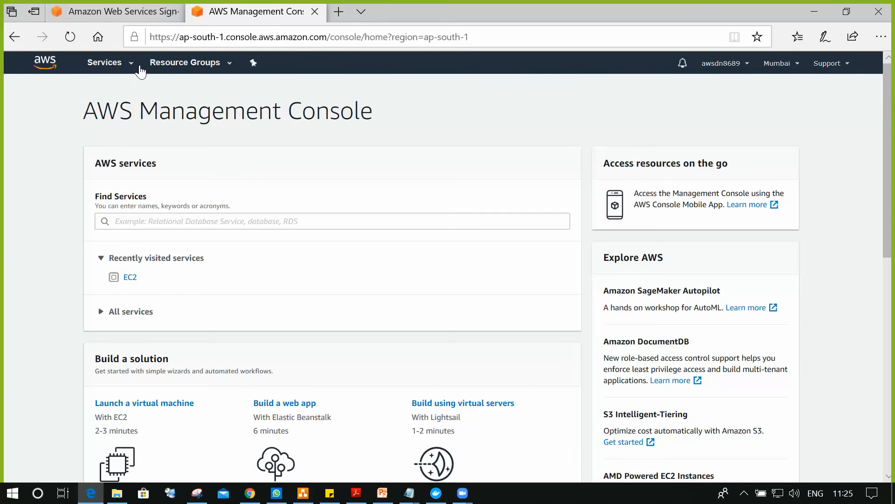
left_click(125, 63)
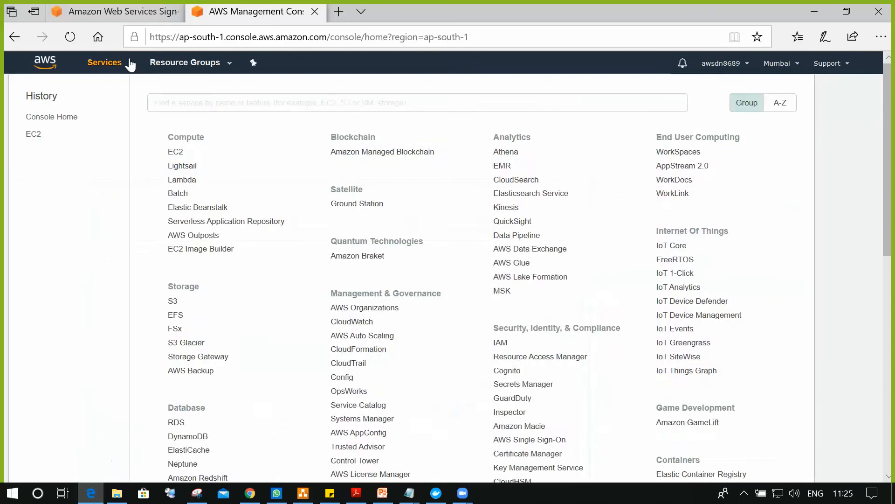
left_click(179, 154)
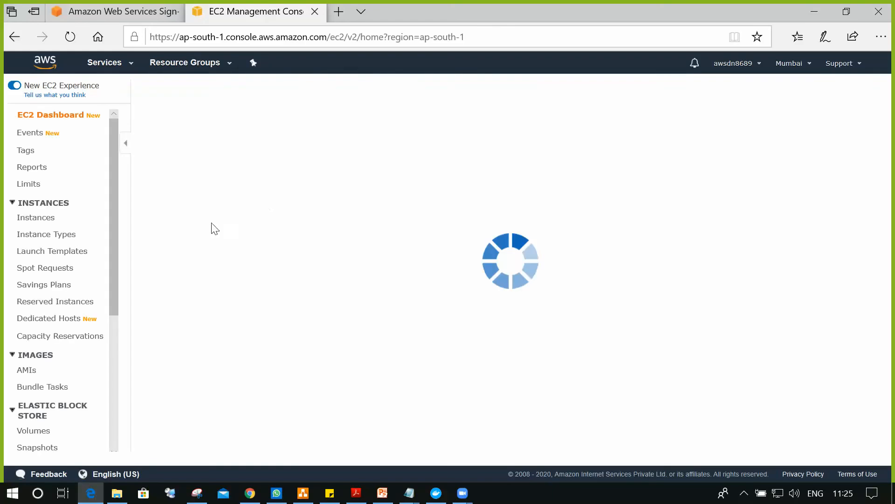
left_click(39, 219)
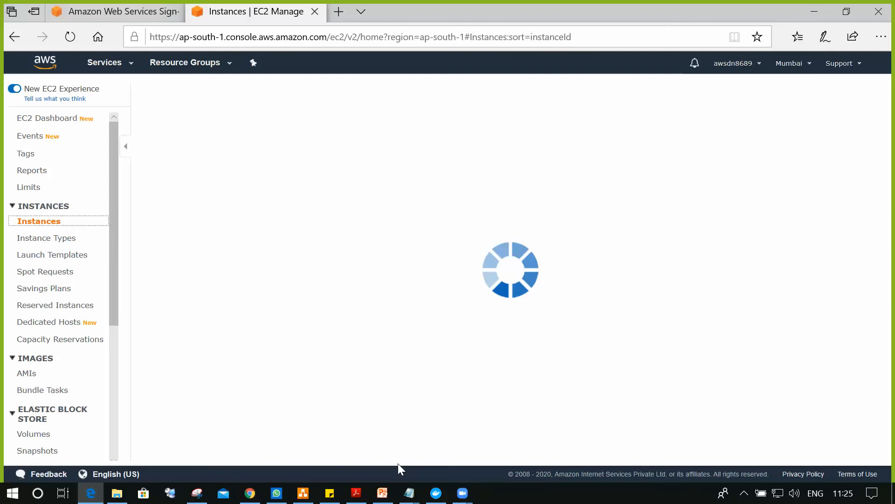
Step: Start Remote Desktop Connection with the Run command mstsc and connect to 13.232.139.236
key("super+r")
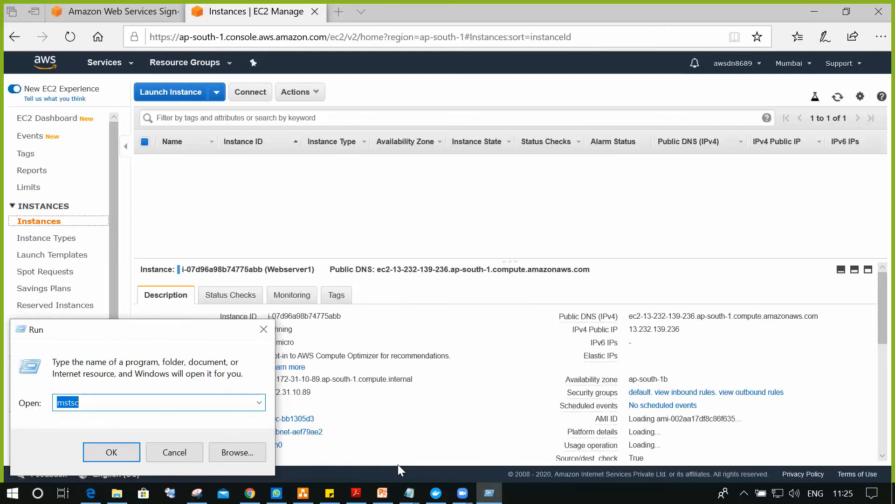
key("Return")
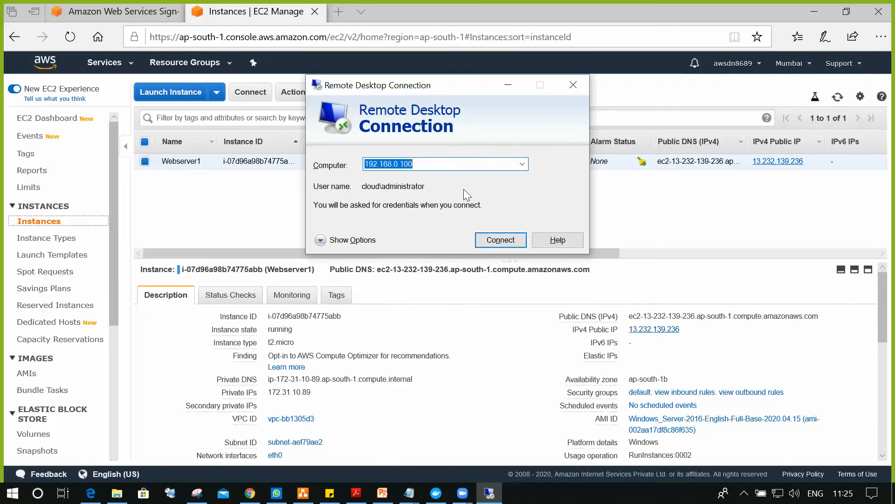
type("13.232.139.236")
left_click(507, 241)
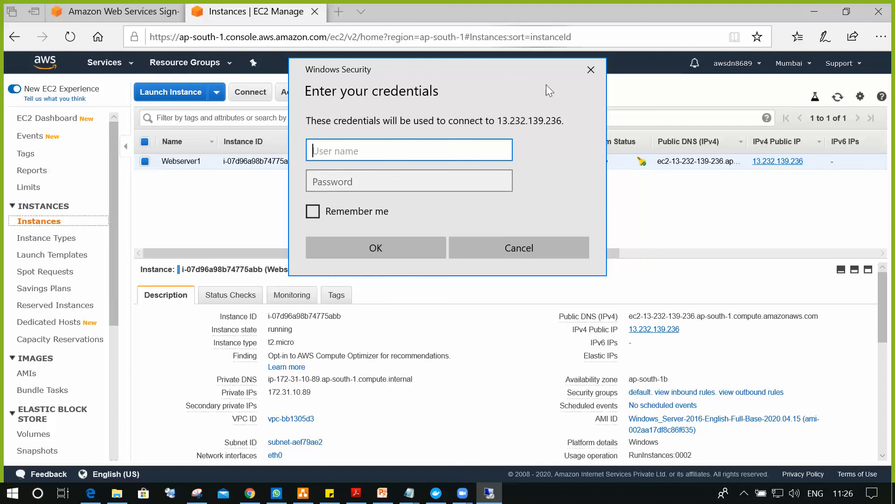
Step: Switch back to the AWS console and open Get Windows Password for the Webserver1 instance
left_click(548, 13)
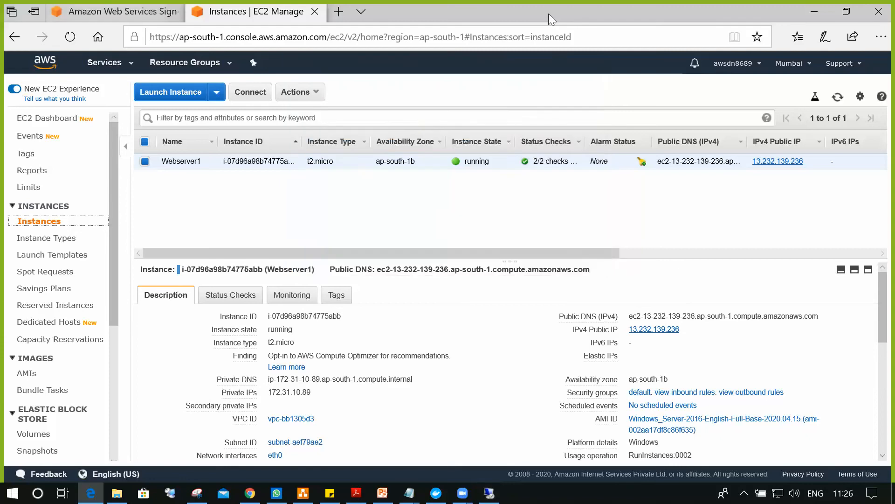
right_click(243, 161)
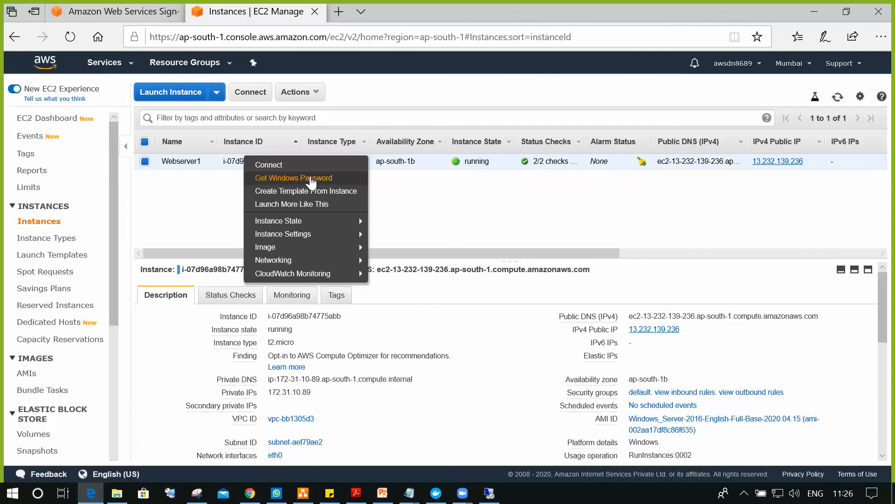
left_click(216, 193)
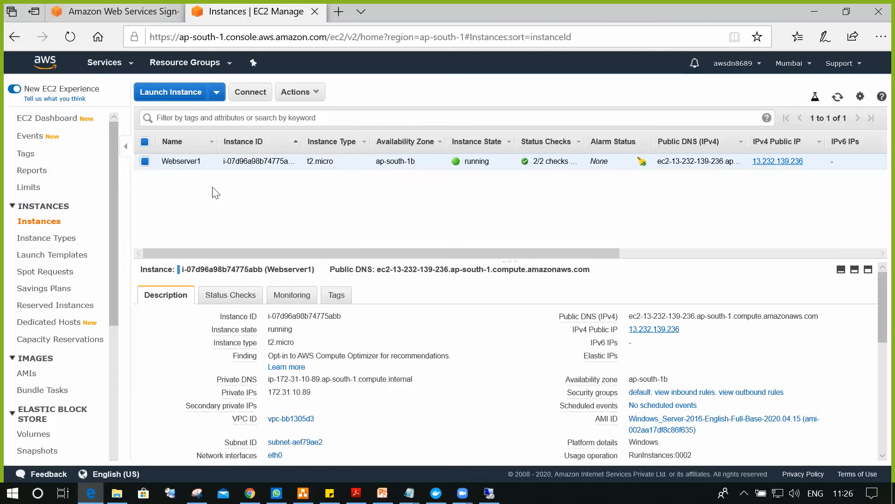
right_click(257, 161)
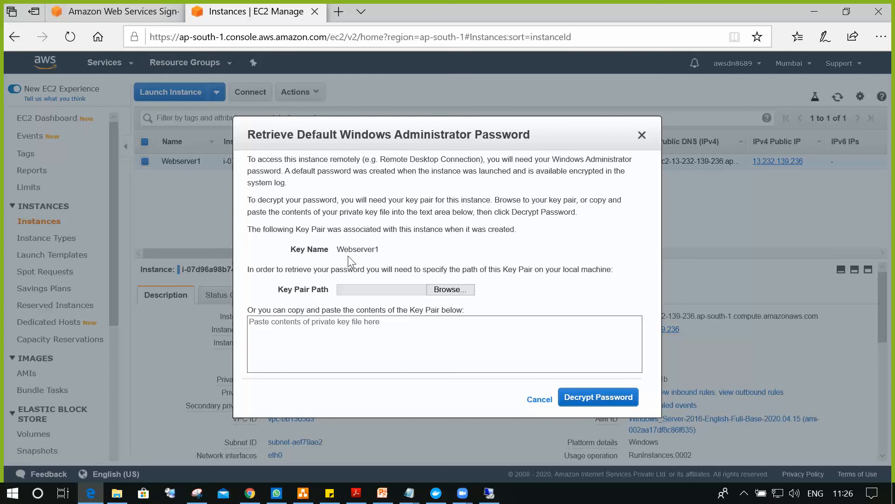
Step: Load the key pair file Webserver1.pem from the Desktop's Keypairs folder and decrypt the Windows administrator password
left_click(465, 286)
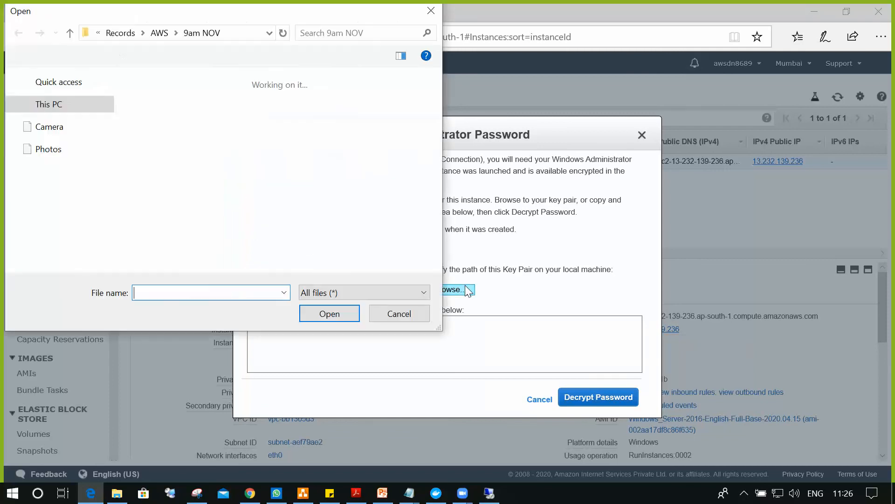
left_click(55, 115)
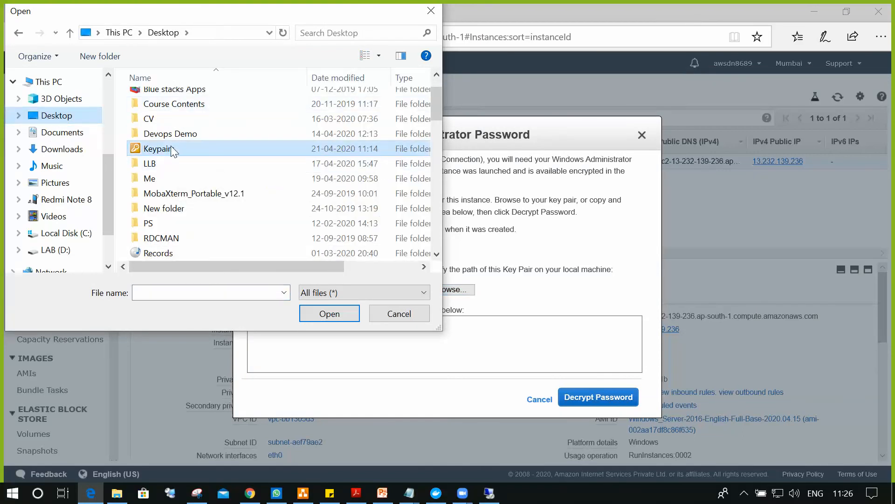
double_click(172, 148)
left_click(176, 249)
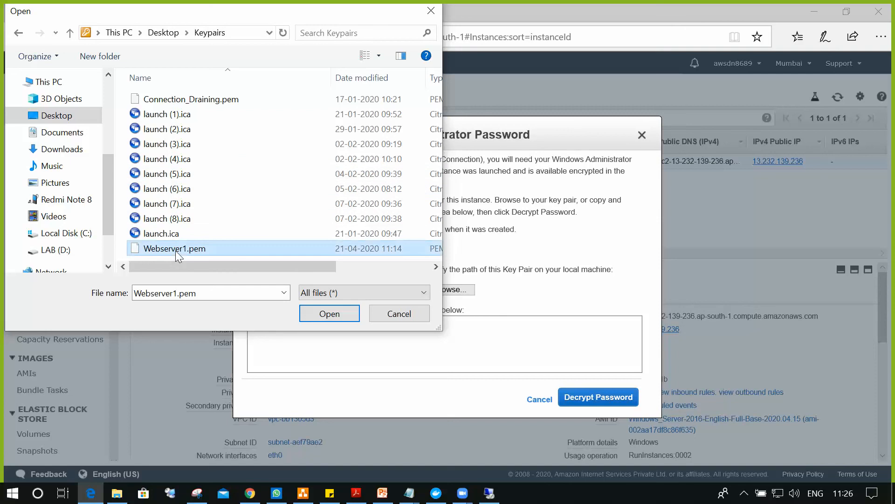
left_click(322, 319)
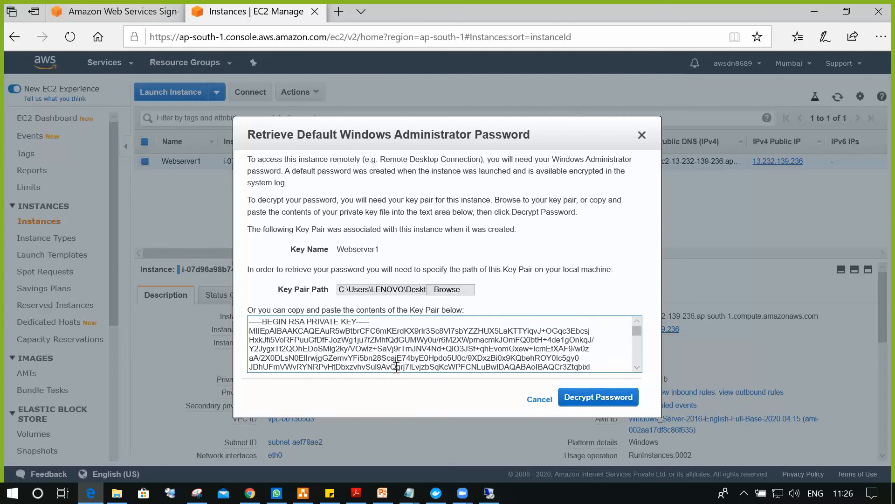
left_click(598, 398)
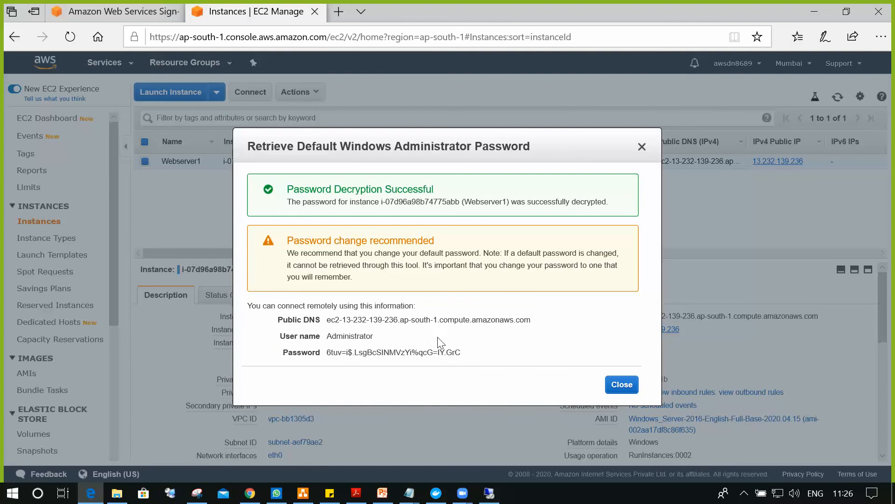
Step: Copy the decrypted Windows administrator password, sign in to 13.232.139.236 as administrator with it in the password field, and connect despite the certificate error
mouse_move(468, 356)
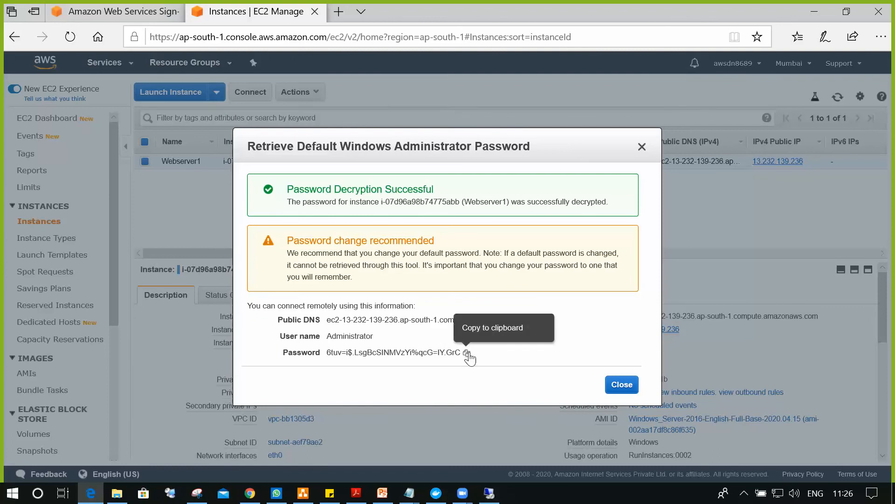
left_click(467, 354)
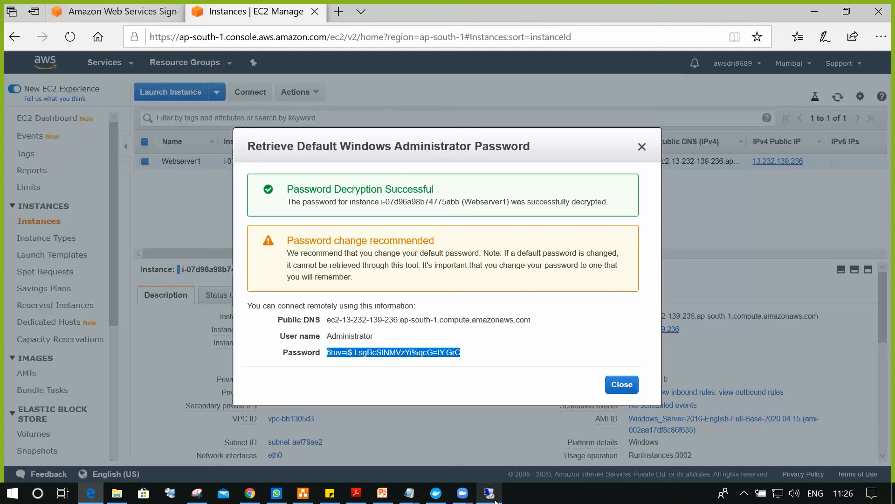
type("a")
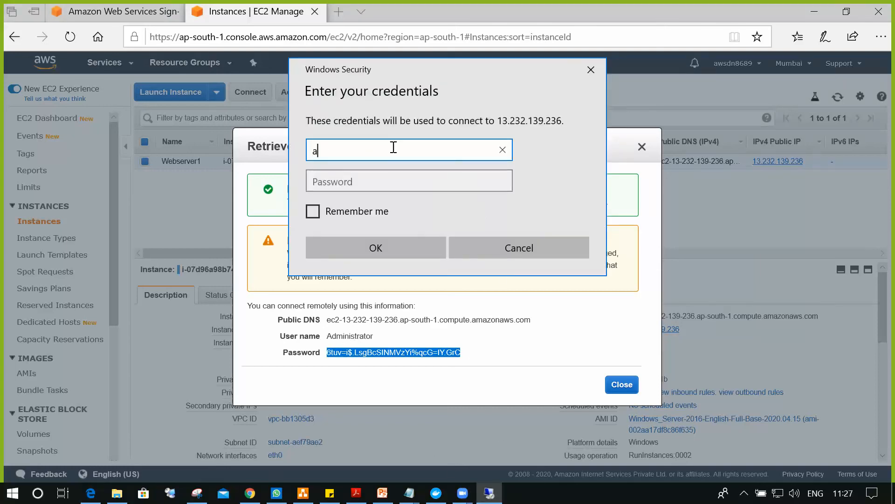
type("dministrator")
key("Tab")
key("ctrl+v")
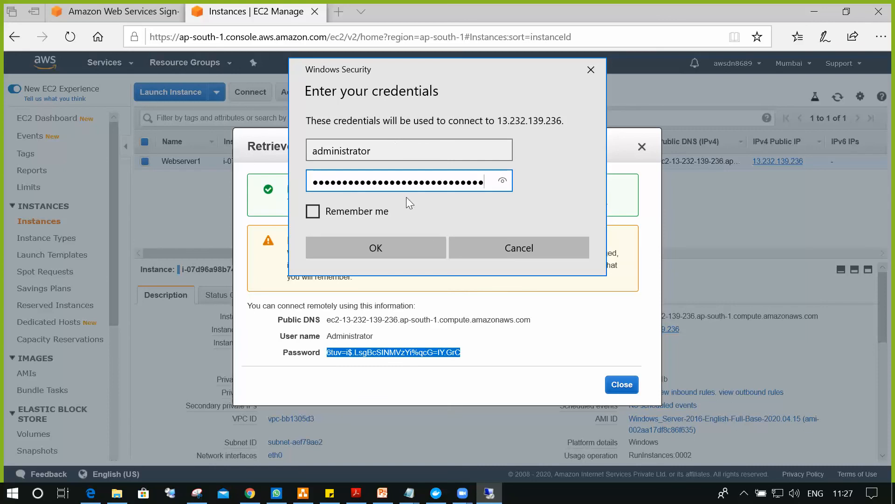
left_click(360, 249)
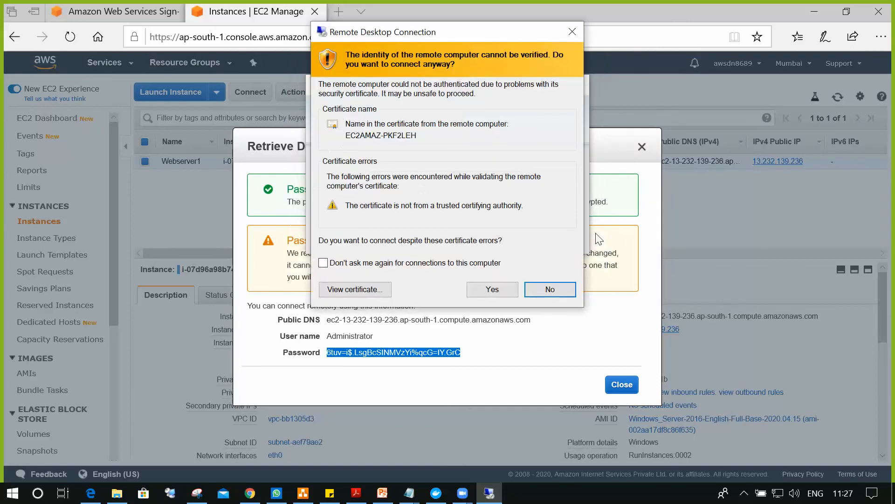
left_click(494, 291)
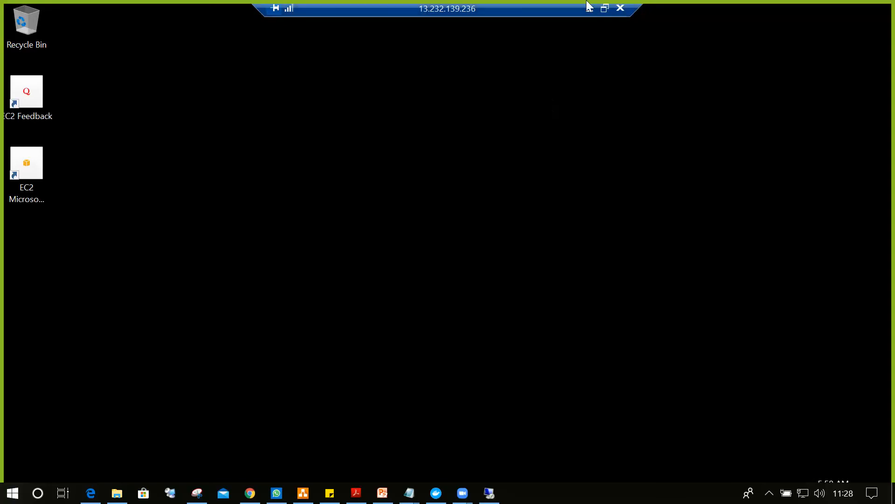
Step: Restore the full-screen remote session to a window and shut down the remote server with the reason Other (Unplanned)
left_click(606, 9)
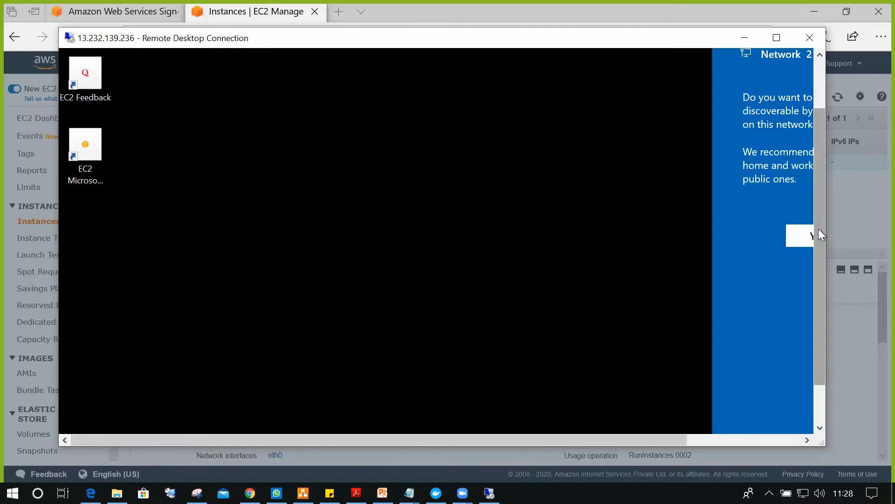
left_click_drag(818, 228, 825, 169)
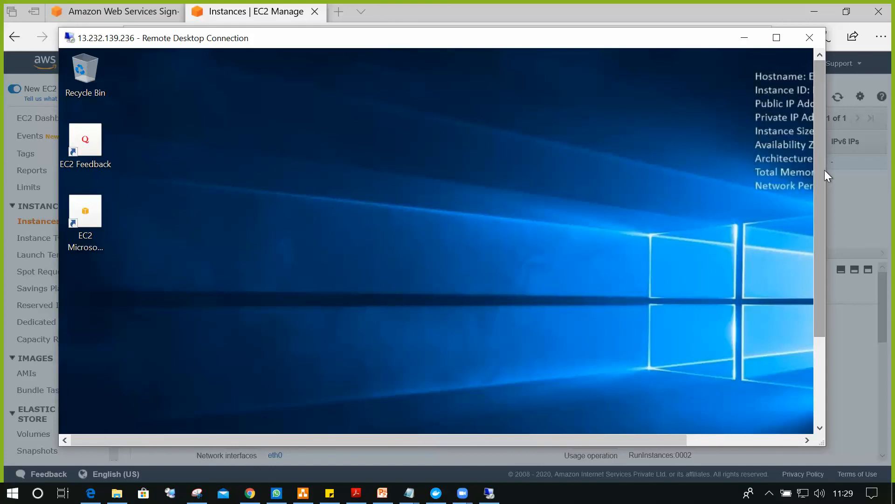
left_click_drag(816, 199, 810, 350)
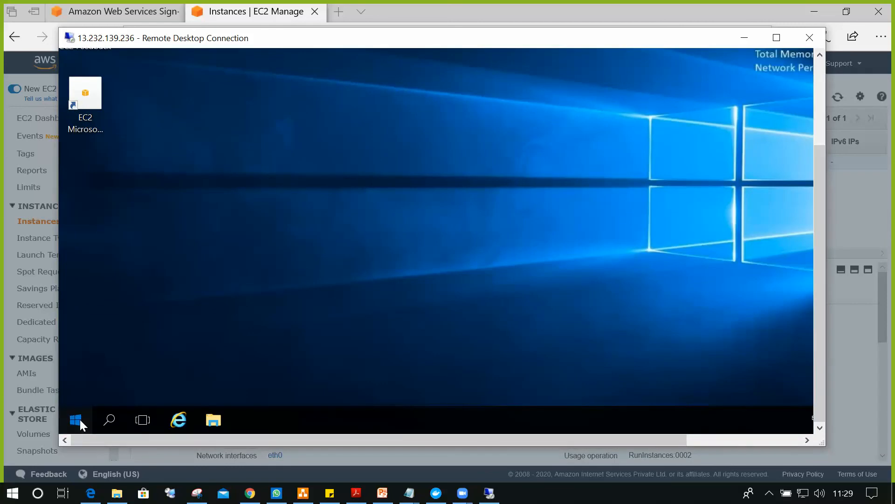
key("super")
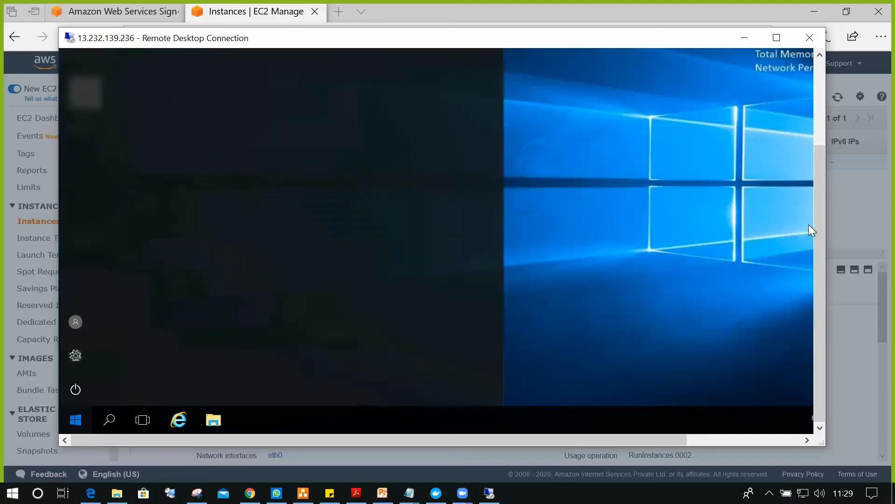
left_click(76, 391)
left_click(75, 390)
left_click(76, 391)
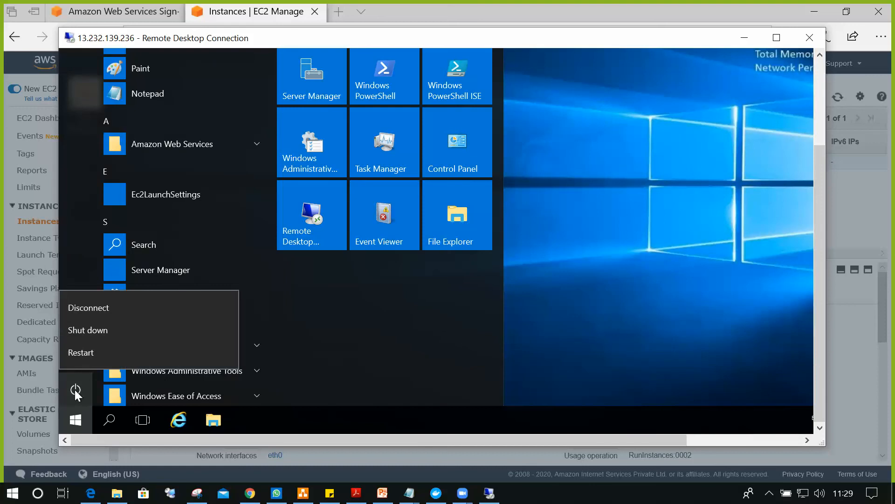
left_click(91, 331)
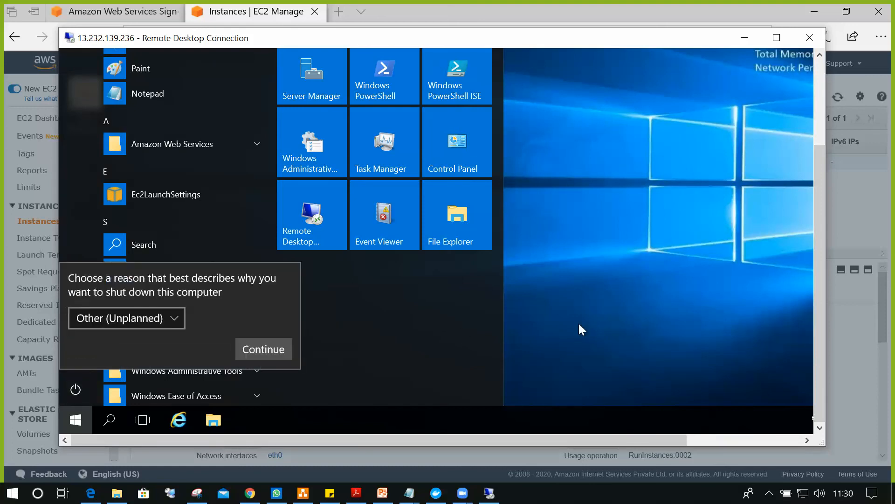
left_click(269, 348)
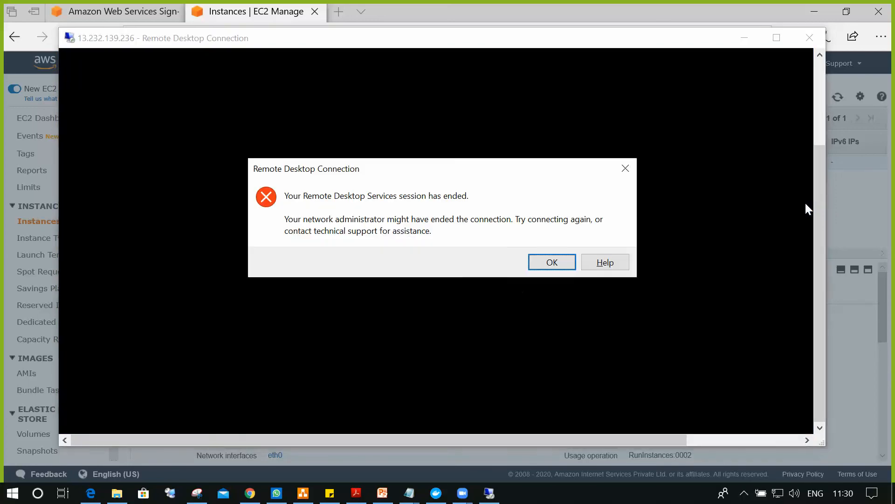
Step: Close Remote Desktop Connection and the retrieved password dialog, and refresh the EC2 instances list until Webserver1's state updates
left_click(542, 260)
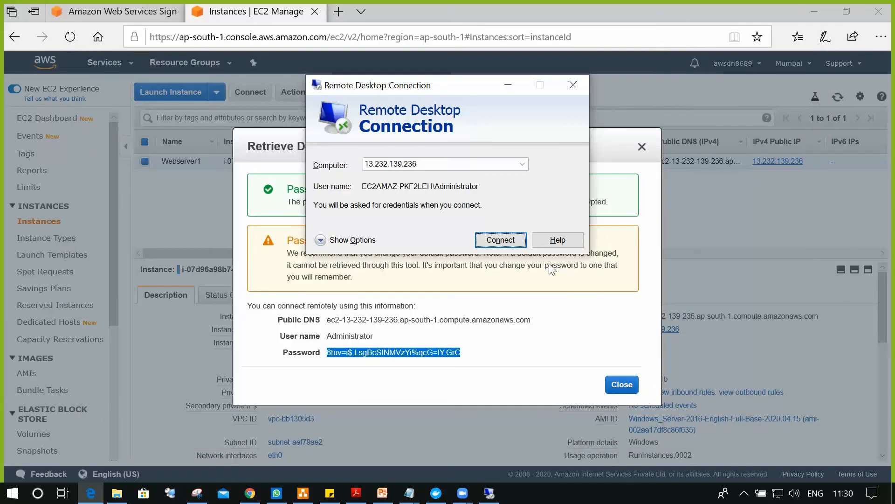
left_click(572, 84)
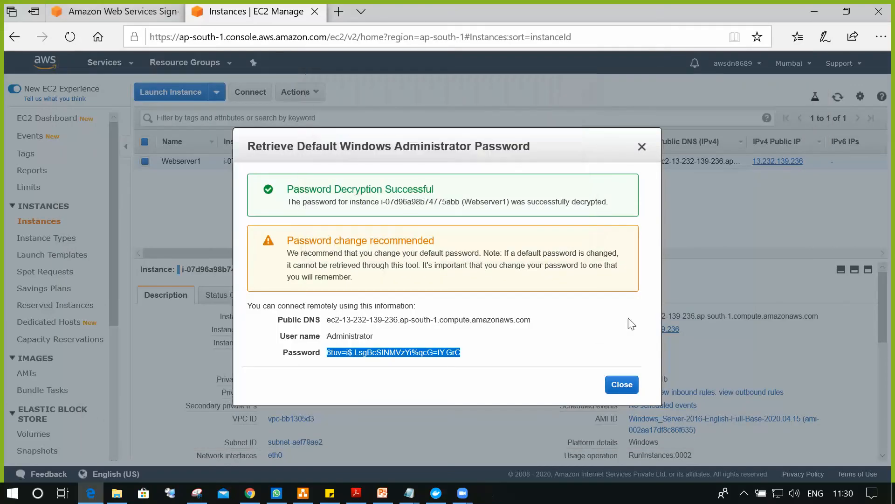
left_click(622, 384)
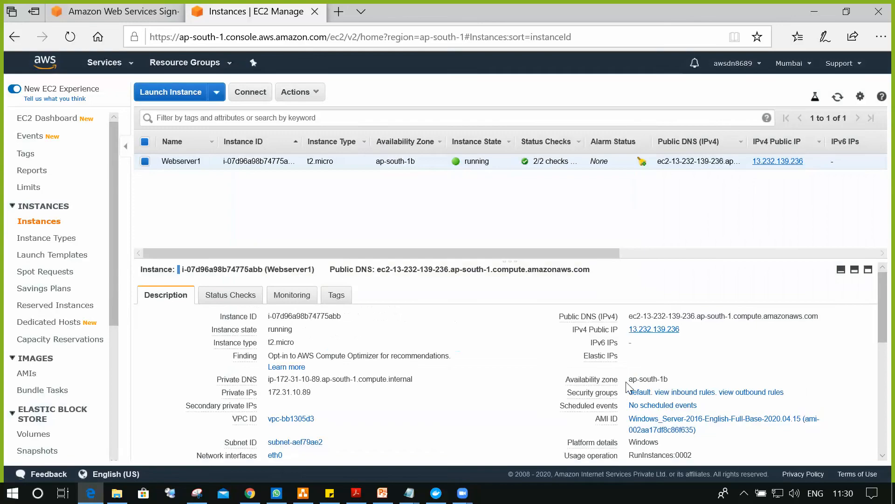
left_click(838, 97)
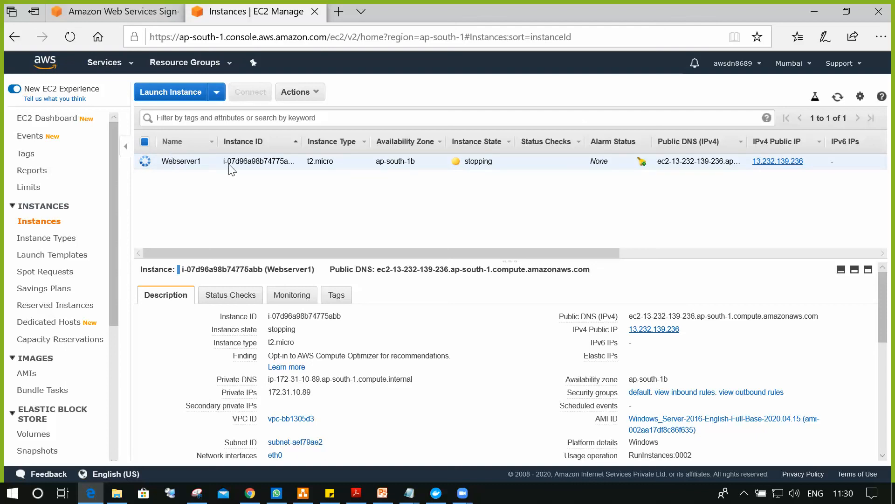
left_click(839, 95)
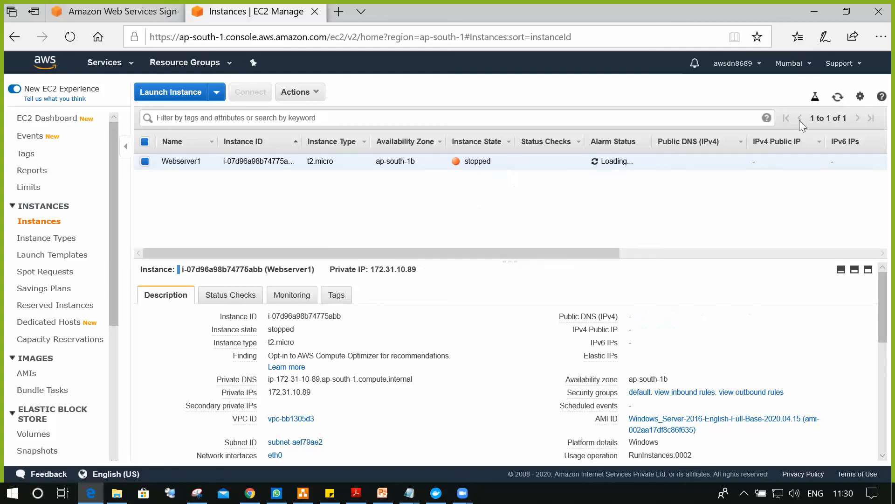
Step: Terminate the stopped Webserver1 instance and confirm the termination
mouse_move(207, 169)
right_click(219, 164)
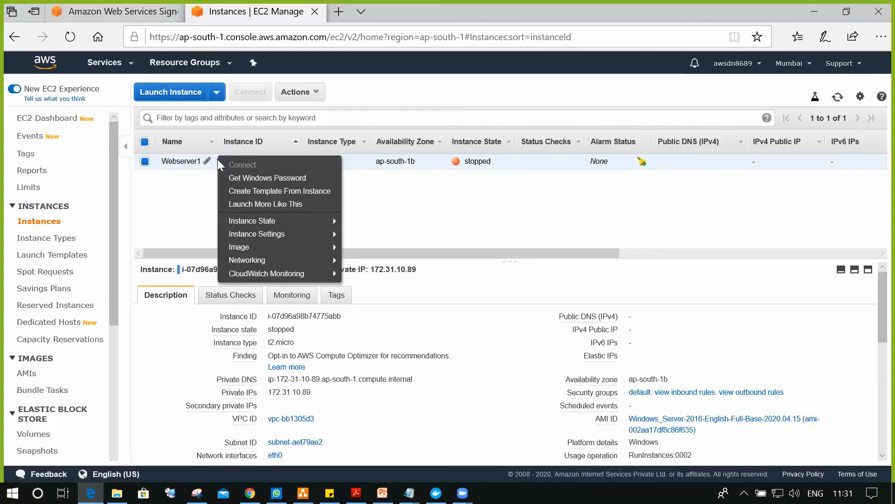
mouse_move(293, 238)
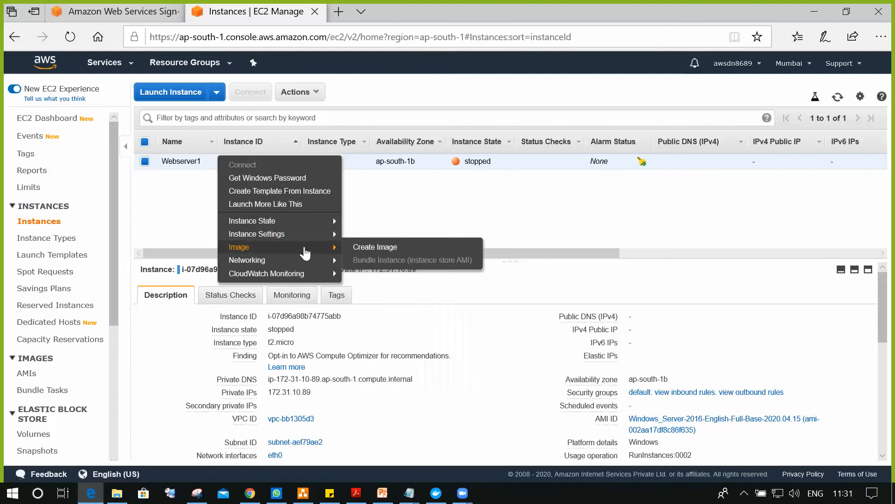
mouse_move(316, 247)
mouse_move(316, 221)
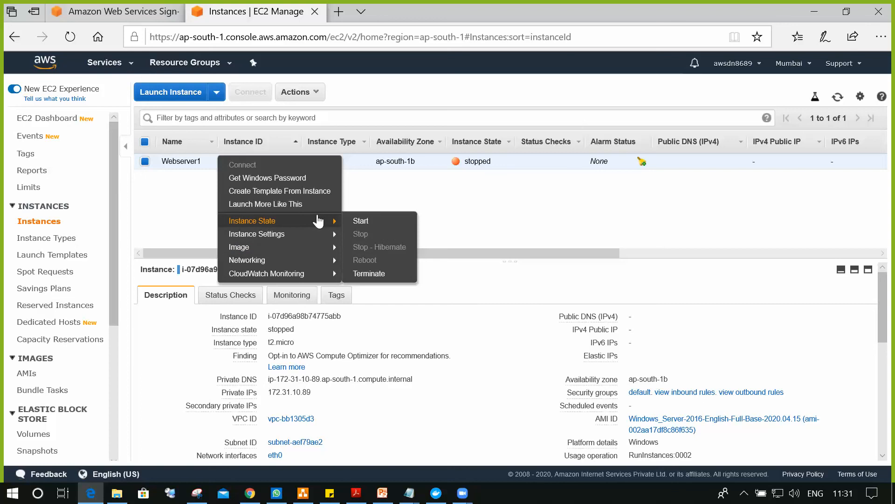
left_click(383, 275)
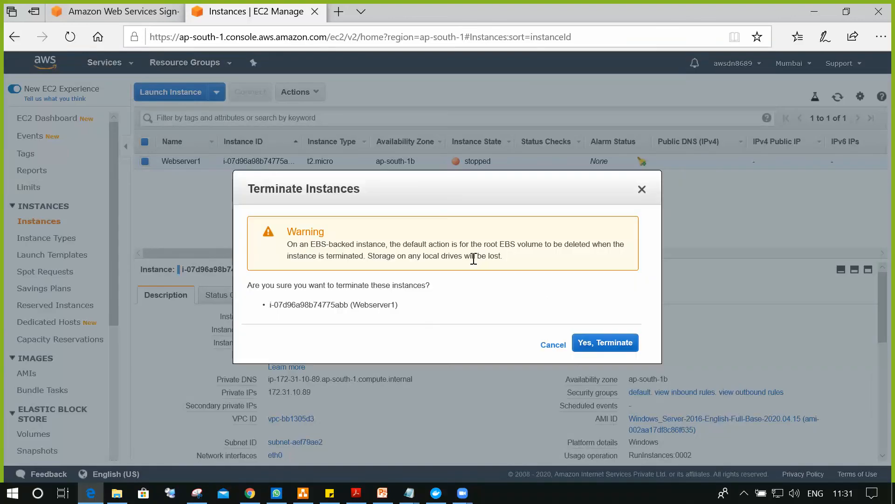
left_click(591, 347)
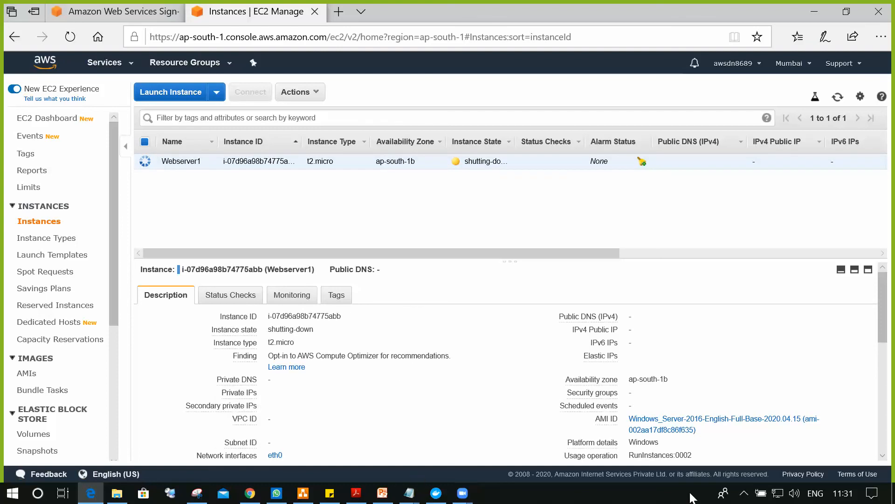
left_click(744, 494)
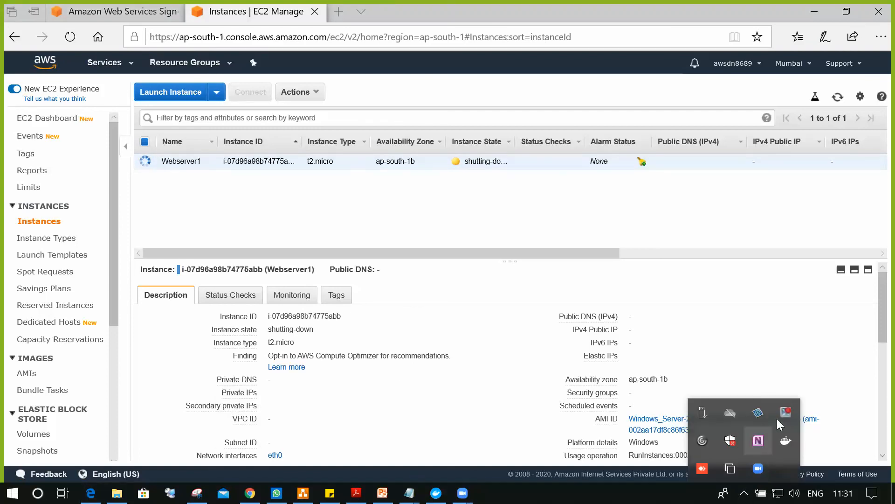